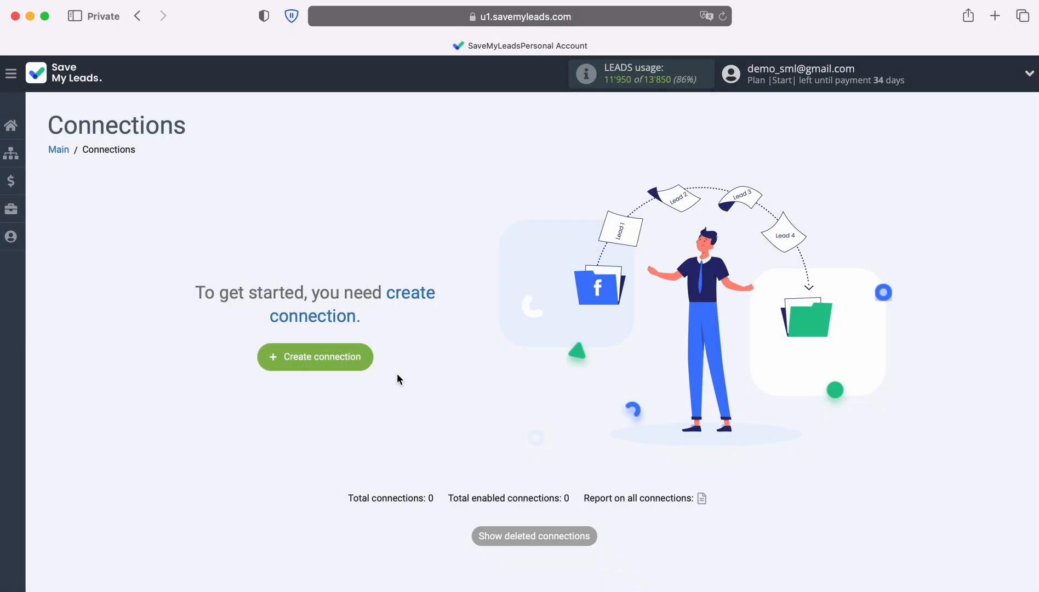
# Create a connection with Google Lead Form as the lead source and FeedBlitz Add/update SUBSCRIBER as the destination
pyautogui.click(371, 362)
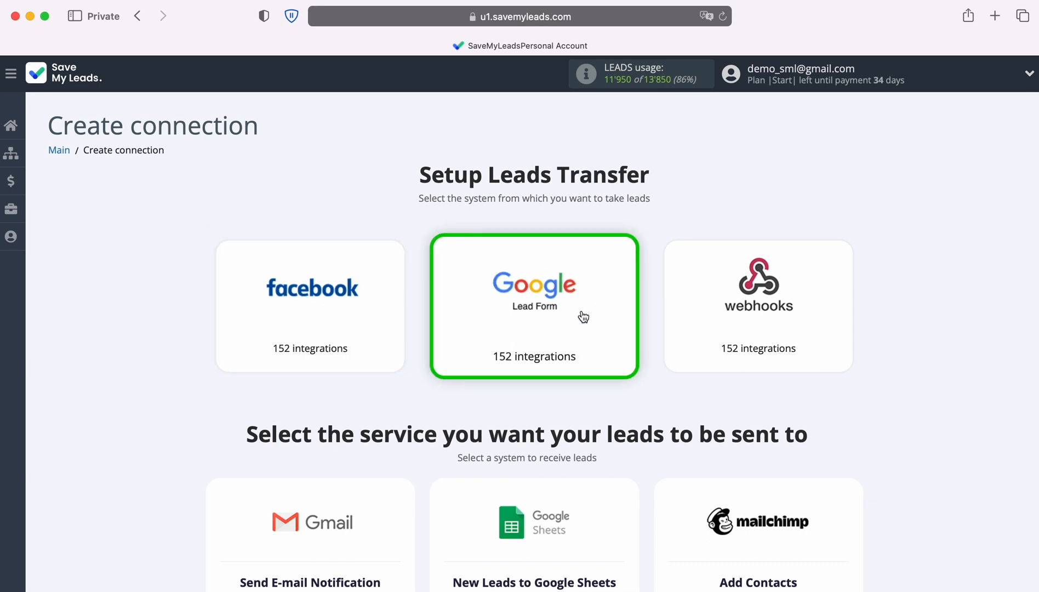
pyautogui.scroll(-10, 940, 393)
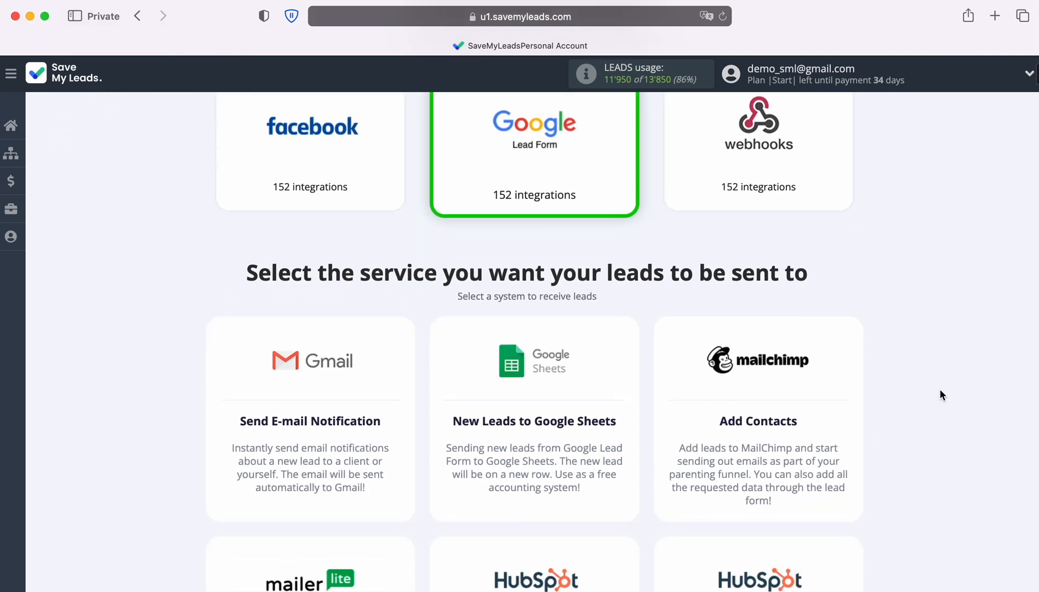
pyautogui.scroll(-8, 941, 390)
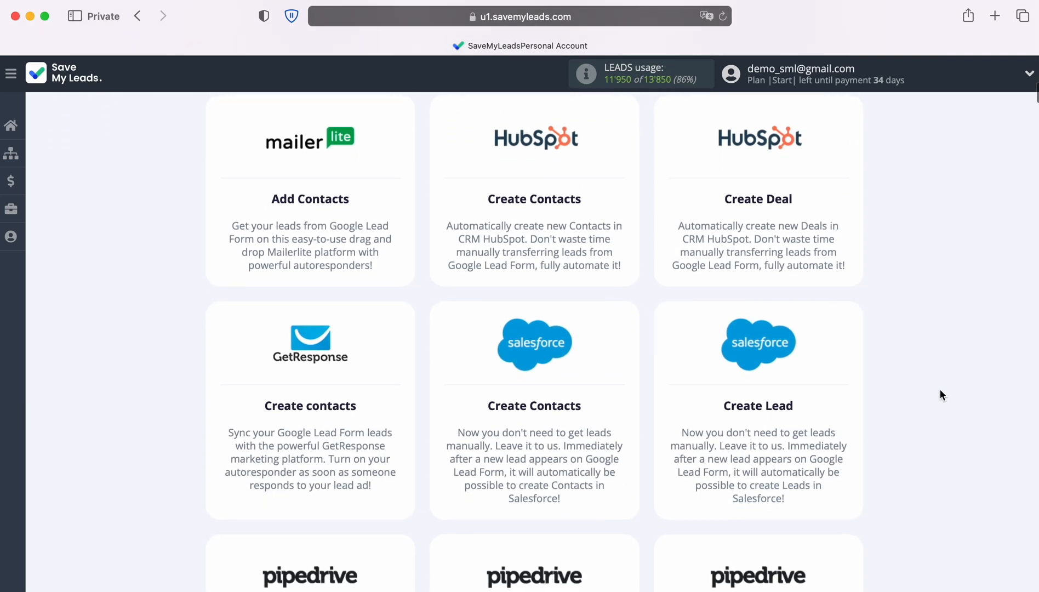
pyautogui.scroll(-20, 941, 390)
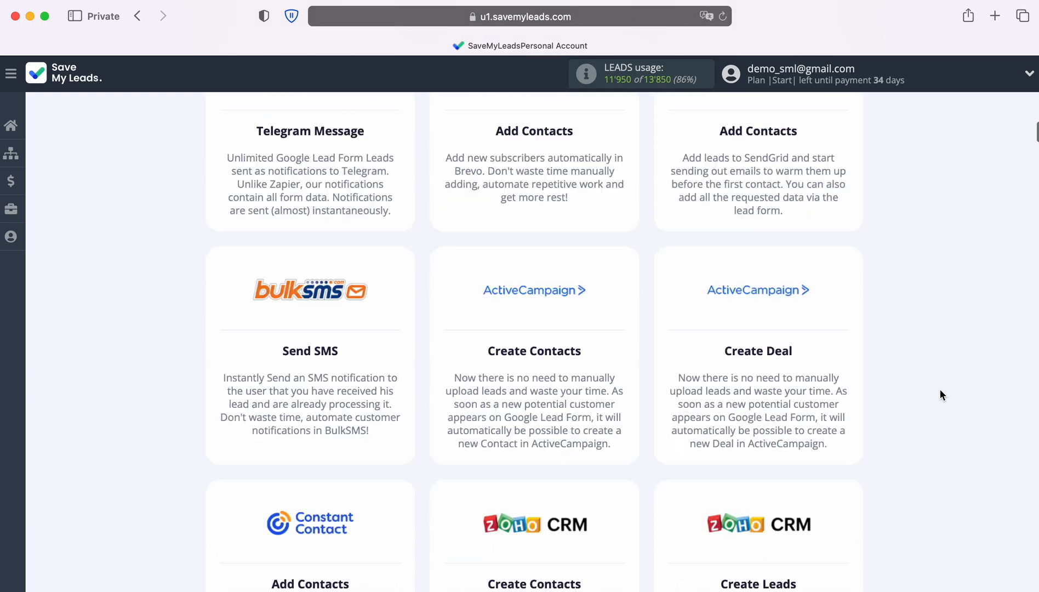
pyautogui.scroll(-20, 940, 390)
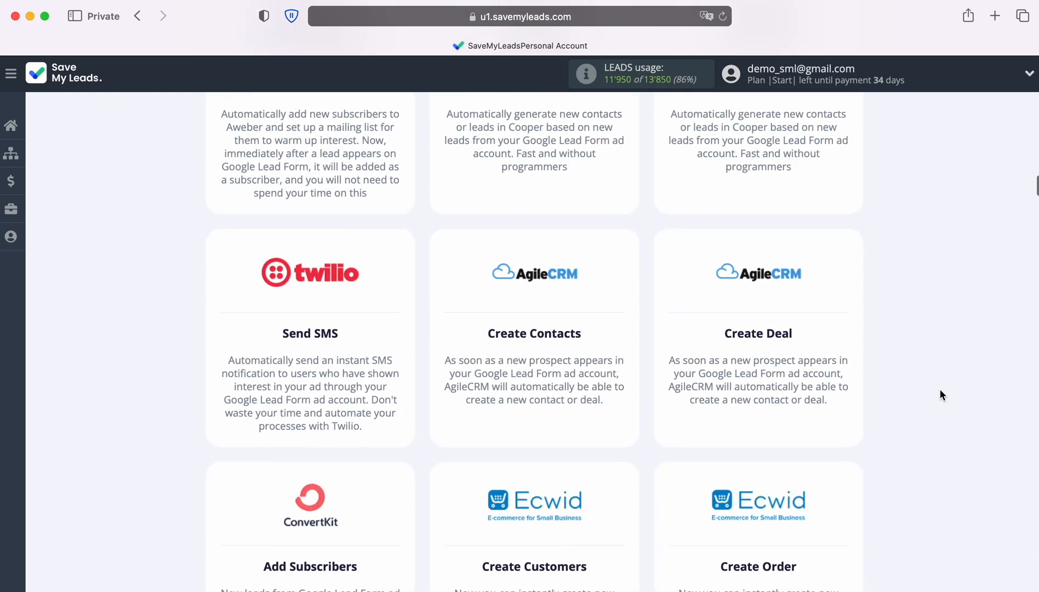
pyautogui.scroll(-20, 941, 395)
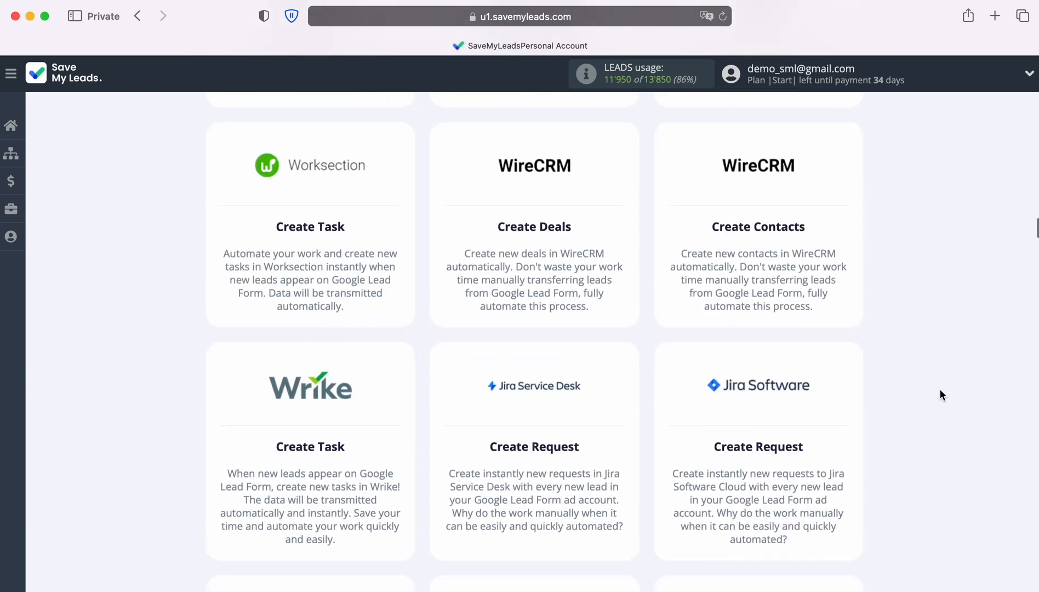
pyautogui.scroll(-20, 941, 395)
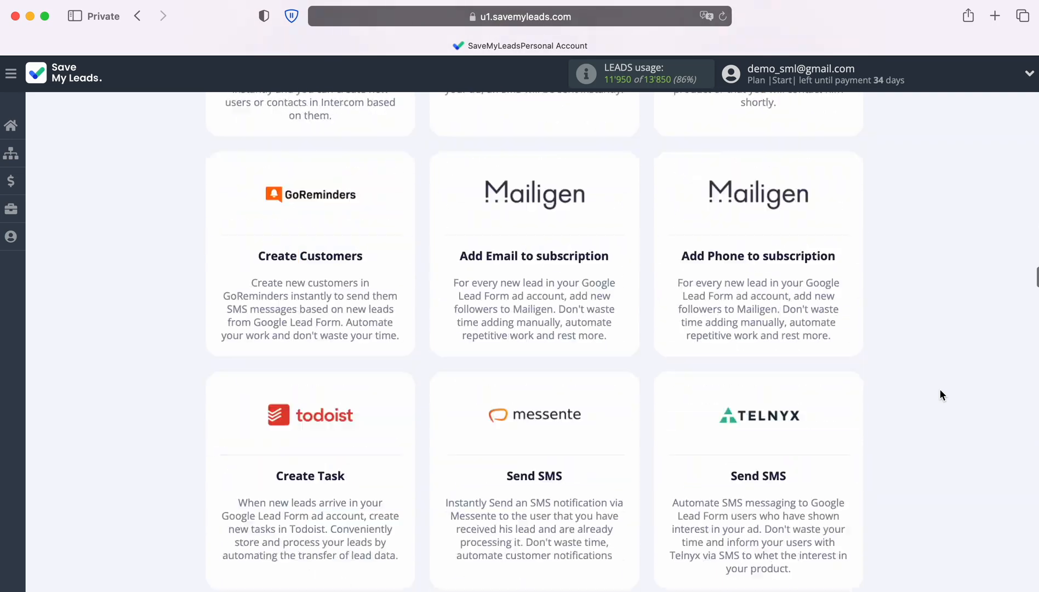
pyautogui.scroll(-15, 940, 391)
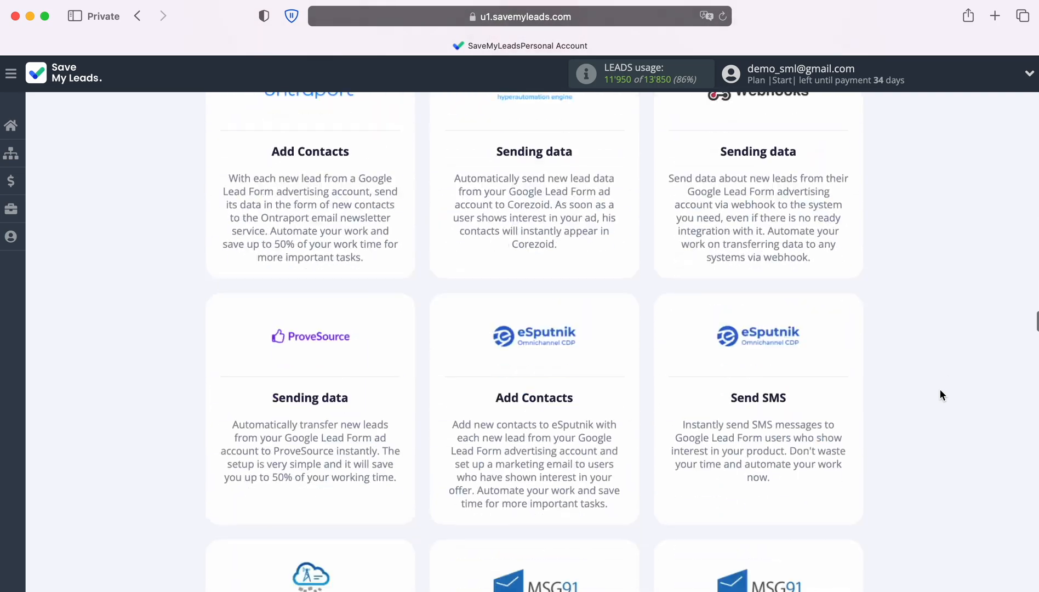
pyautogui.scroll(-18, 940, 395)
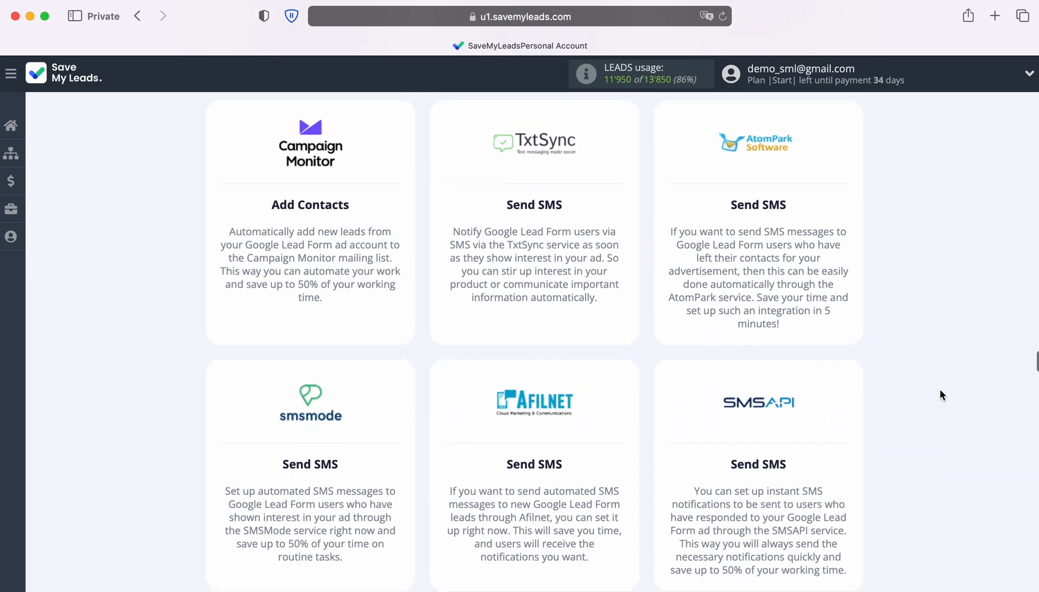
pyautogui.scroll(-18, 940, 395)
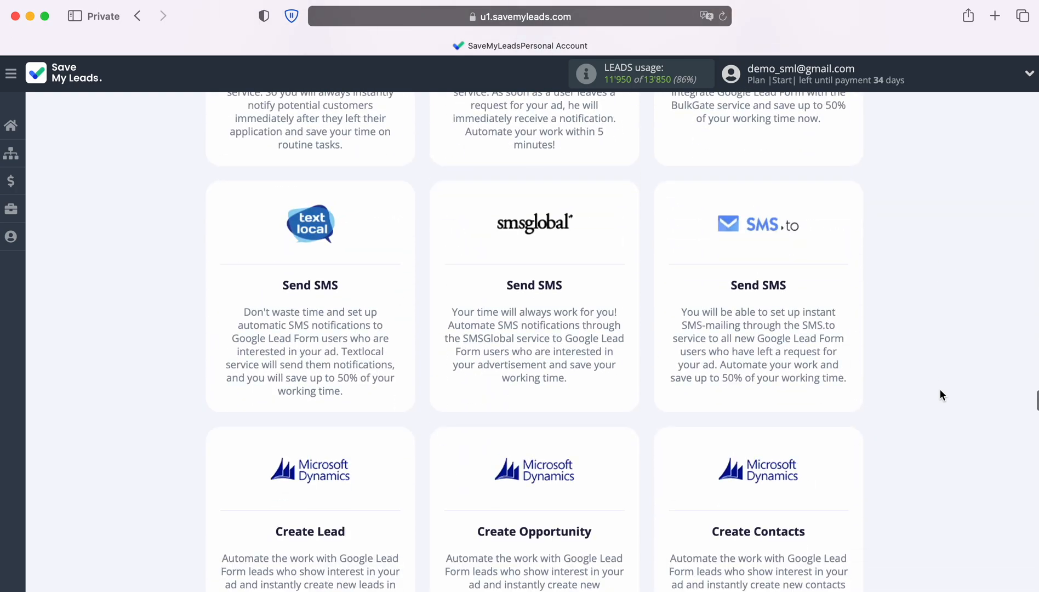
pyautogui.scroll(-16, 940, 395)
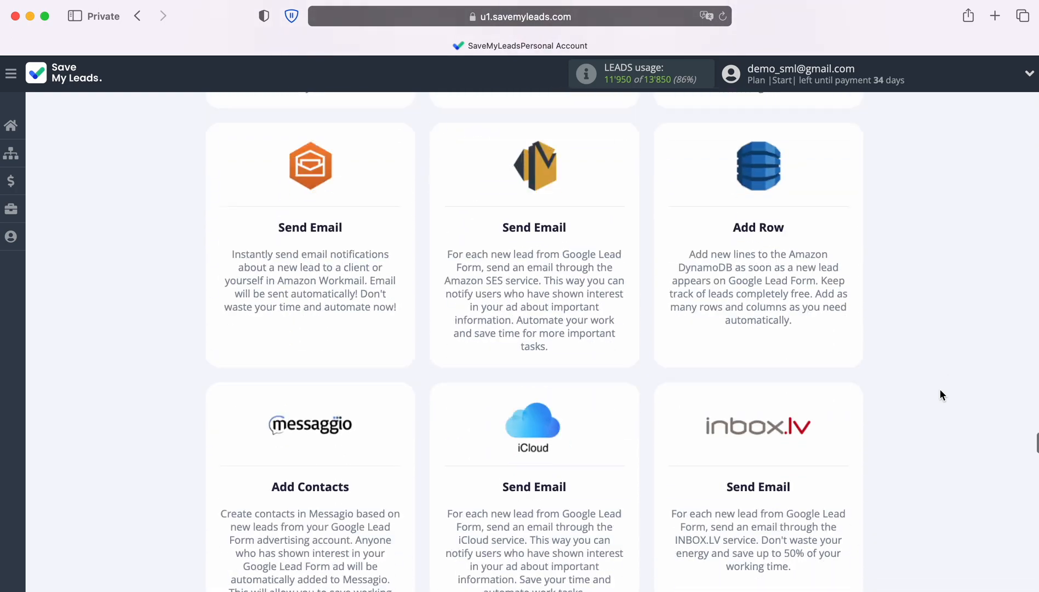
pyautogui.scroll(-16, 941, 395)
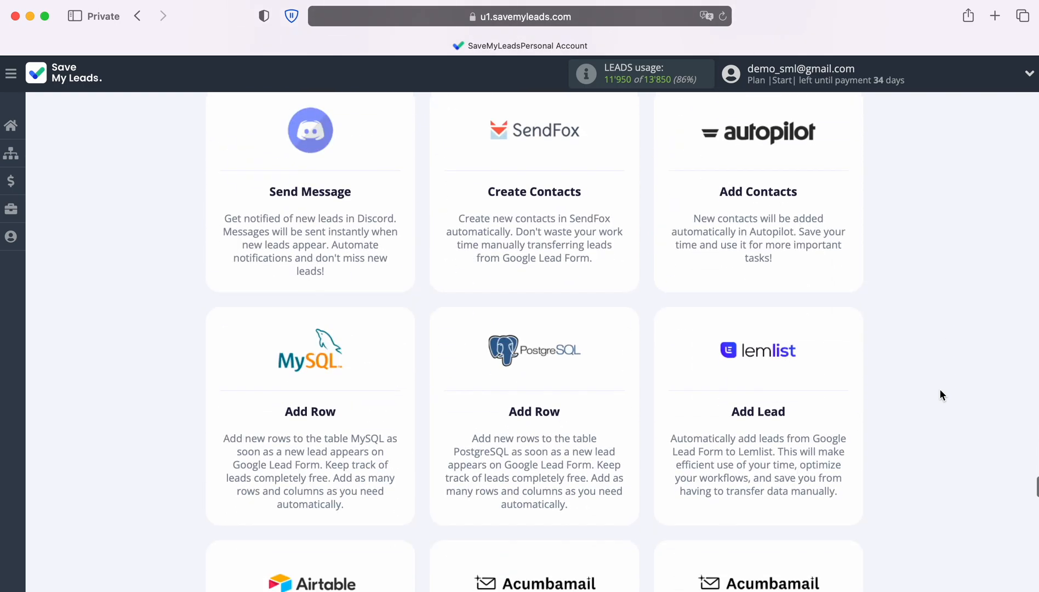
pyautogui.scroll(-20, 941, 394)
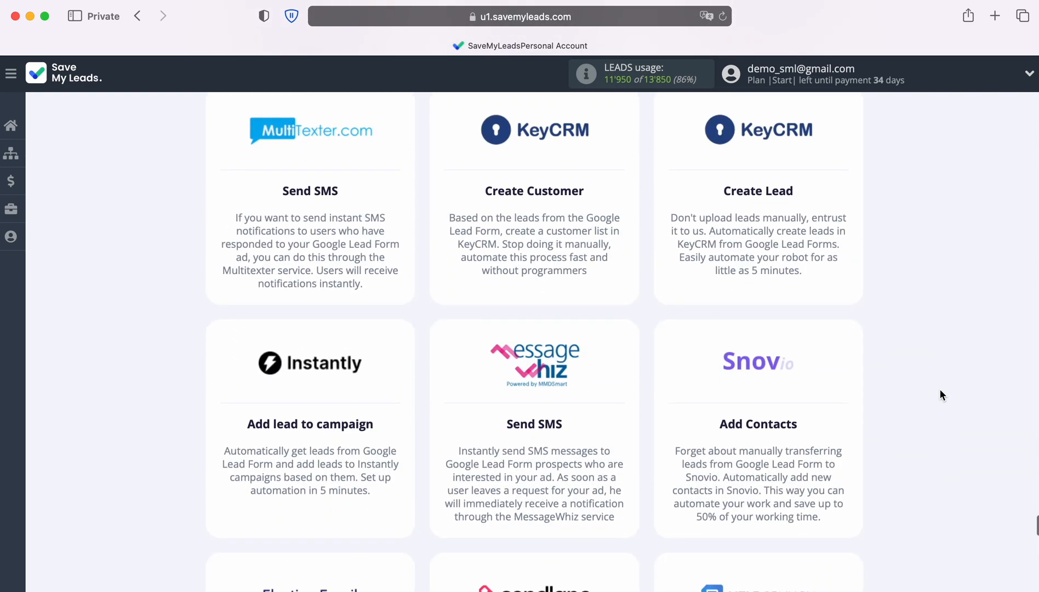
pyautogui.scroll(-8, 940, 390)
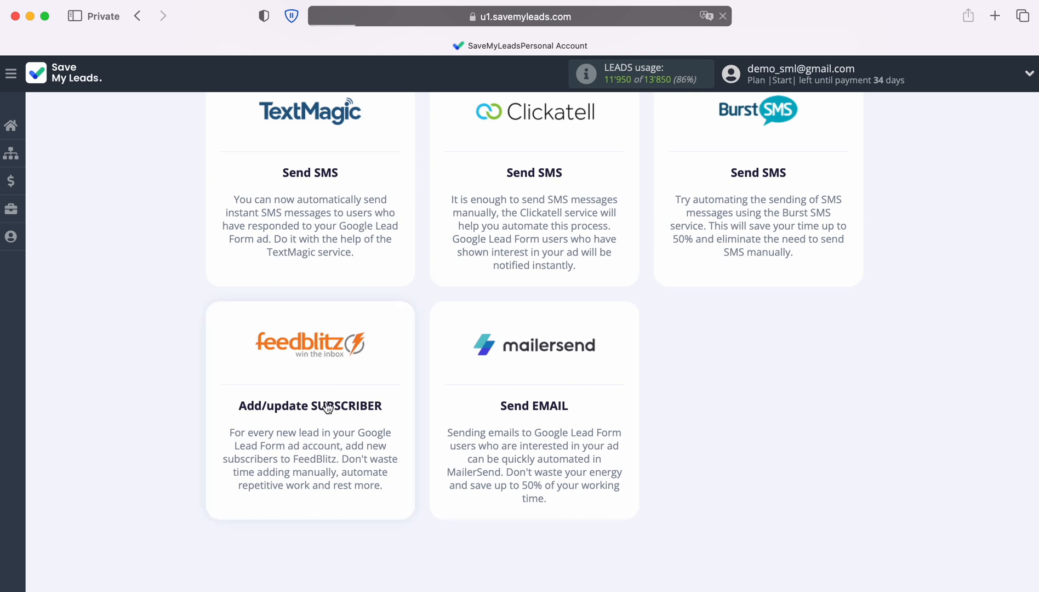
pyautogui.click(327, 406)
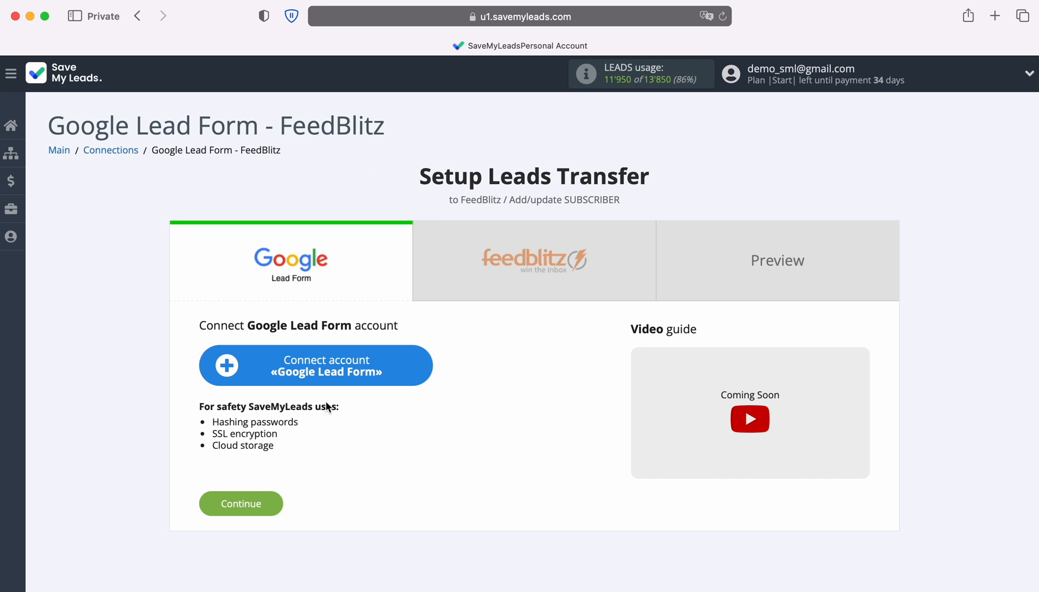
# Connect a Google Lead Form account, keeping the suggested connection name
pyautogui.click(427, 369)
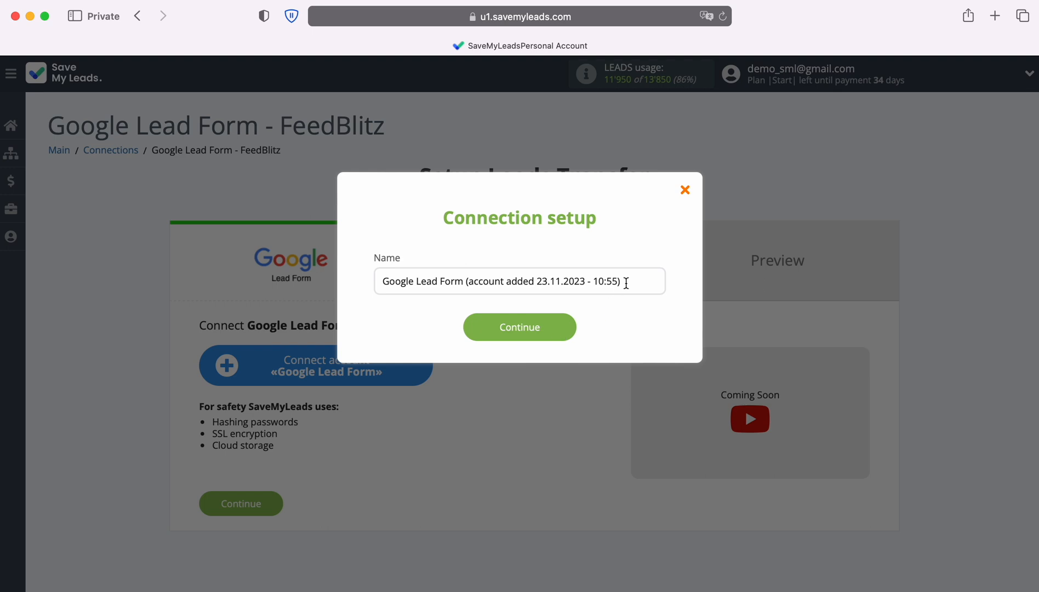
pyautogui.moveTo(623, 281); pyautogui.dragTo(375, 300)
pyautogui.click(374, 300)
pyautogui.click(570, 328)
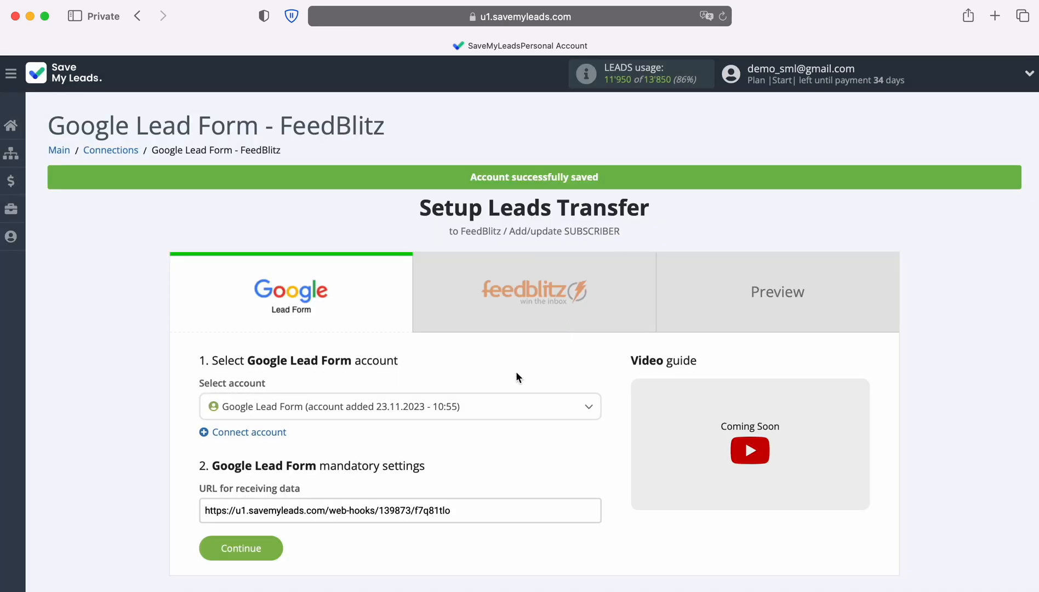
# Select the newly added Google Lead Form account and copy its URL for receiving data
pyautogui.click(494, 408)
pyautogui.click(476, 465)
pyautogui.moveTo(204, 510); pyautogui.dragTo(452, 511)
pyautogui.rightClick(451, 512)
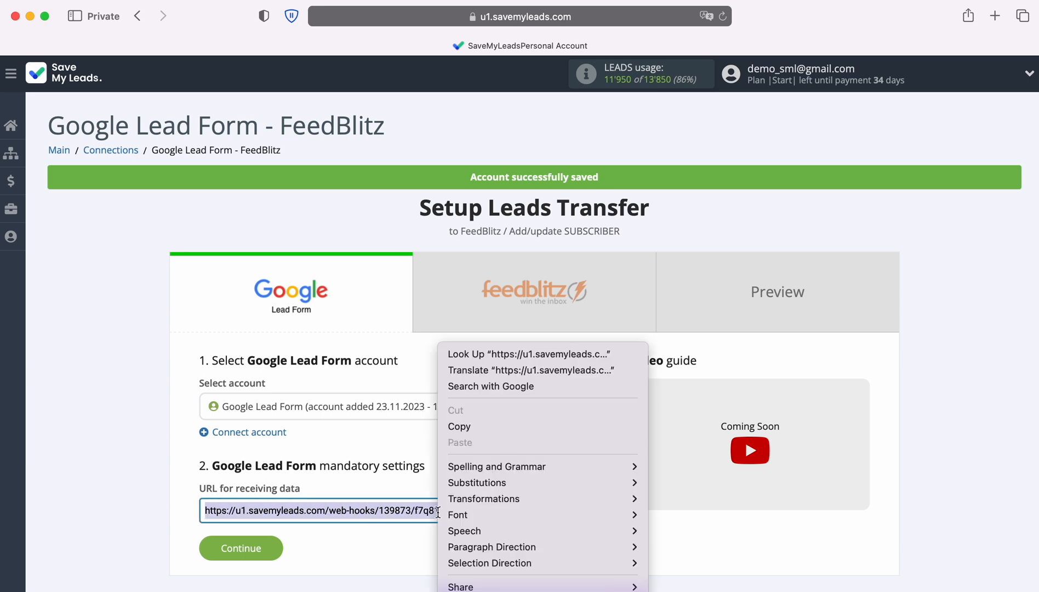
pyautogui.click(471, 426)
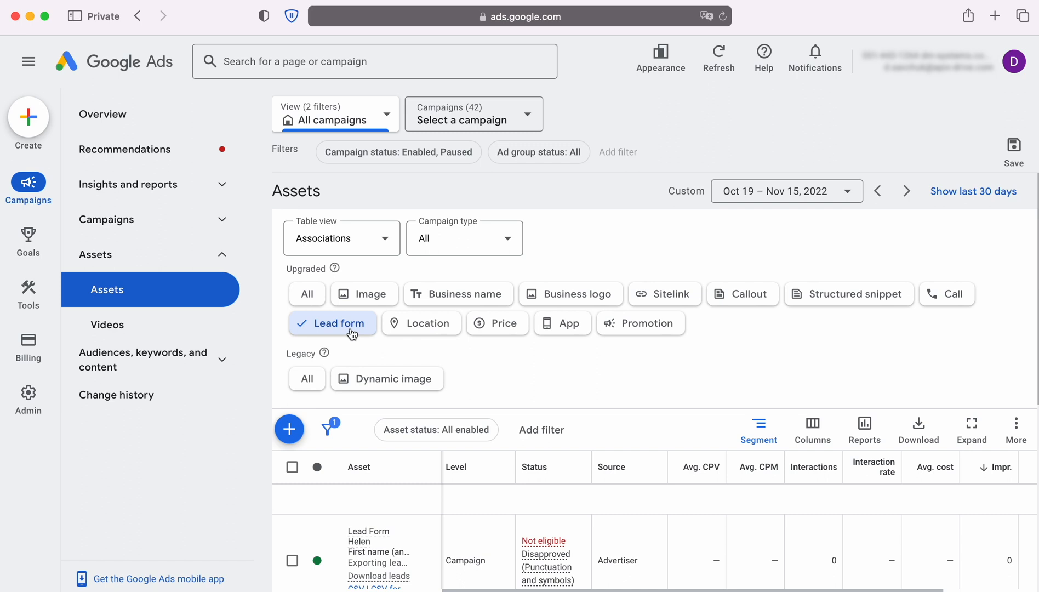
# Switch to Google Ads, open the lead form asset that is under review for editing, and expand its other data integration options
pyautogui.scroll(-3, 565, 368)
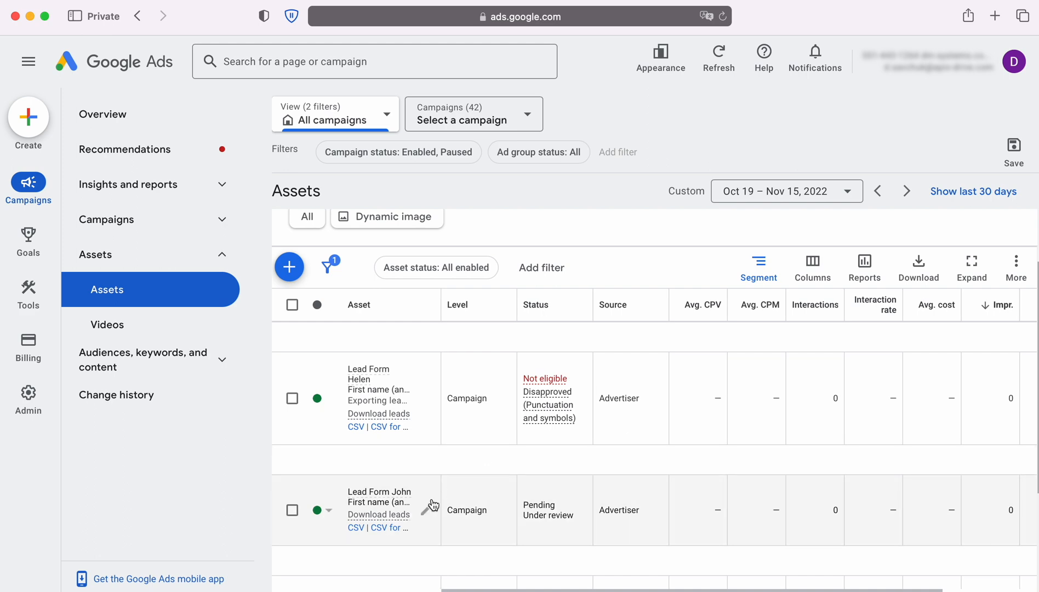
pyautogui.click(426, 510)
pyautogui.scroll(-6, 428, 504)
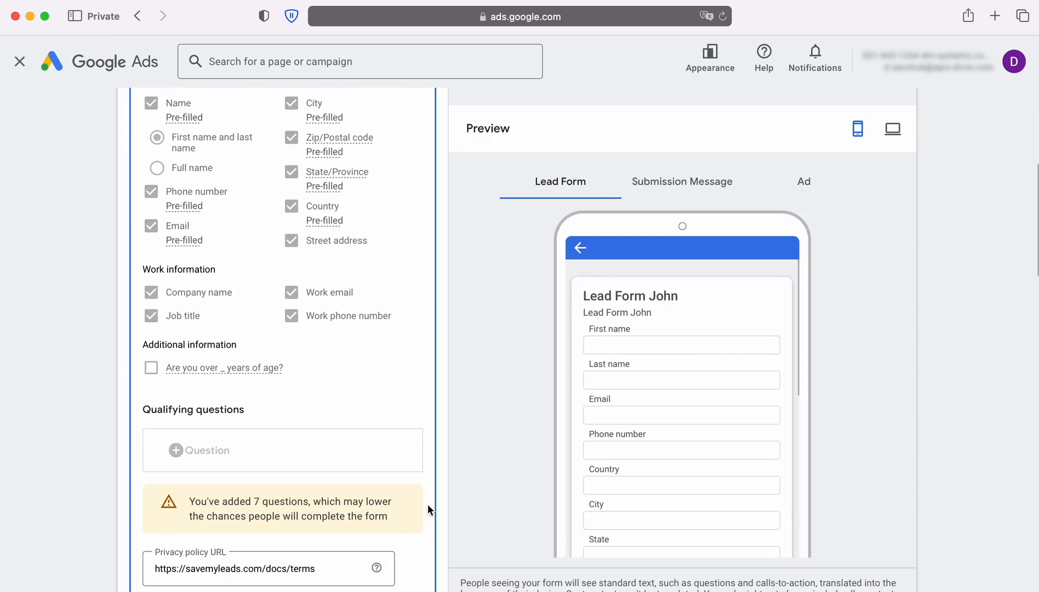
pyautogui.scroll(-10, 428, 503)
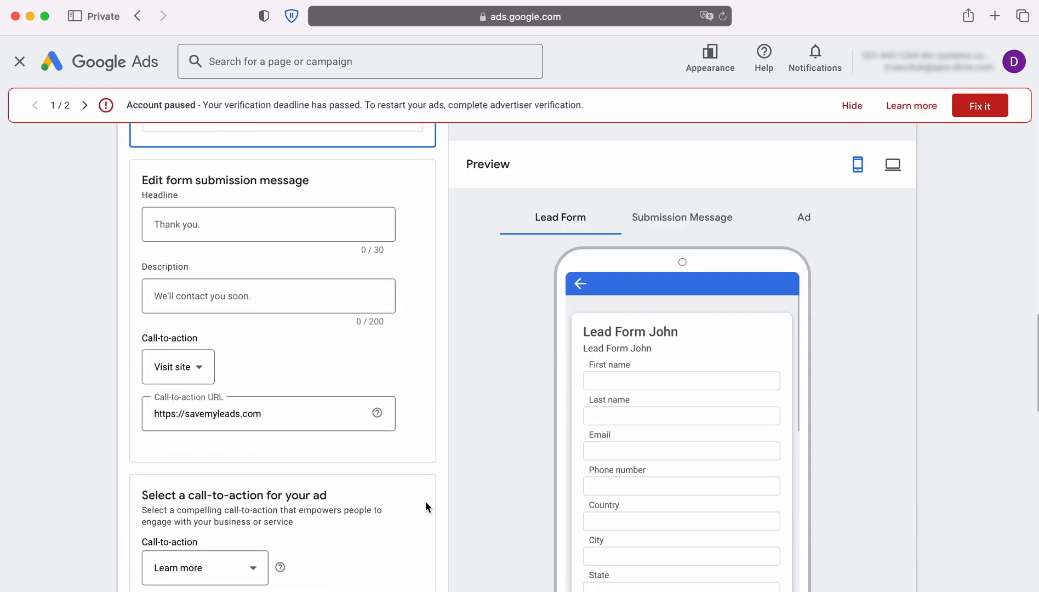
pyautogui.scroll(-10, 426, 503)
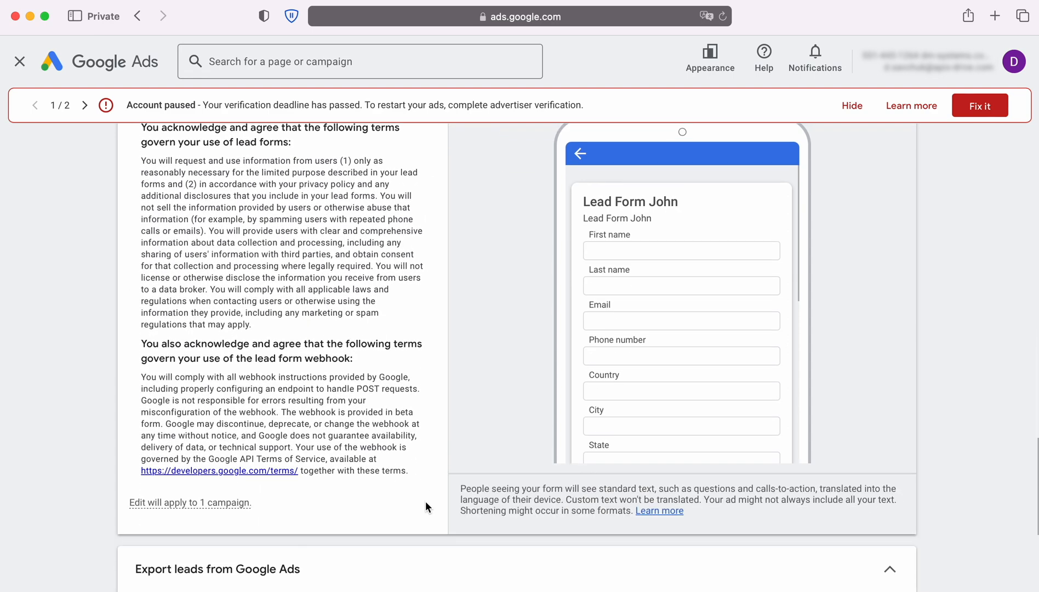
pyautogui.scroll(-5, 426, 501)
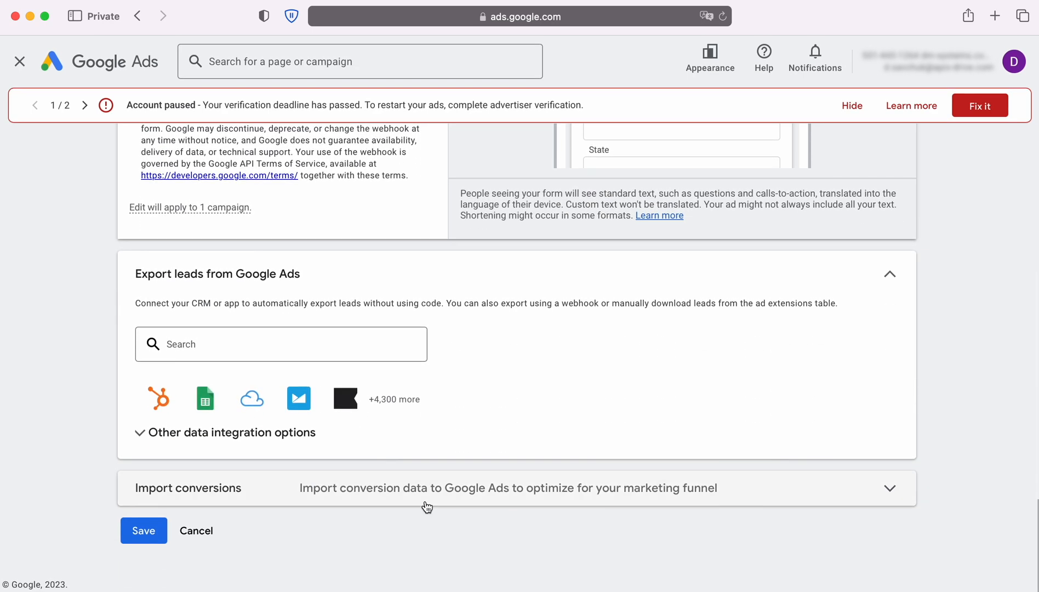
pyautogui.click(329, 433)
pyautogui.scroll(-2, 306, 440)
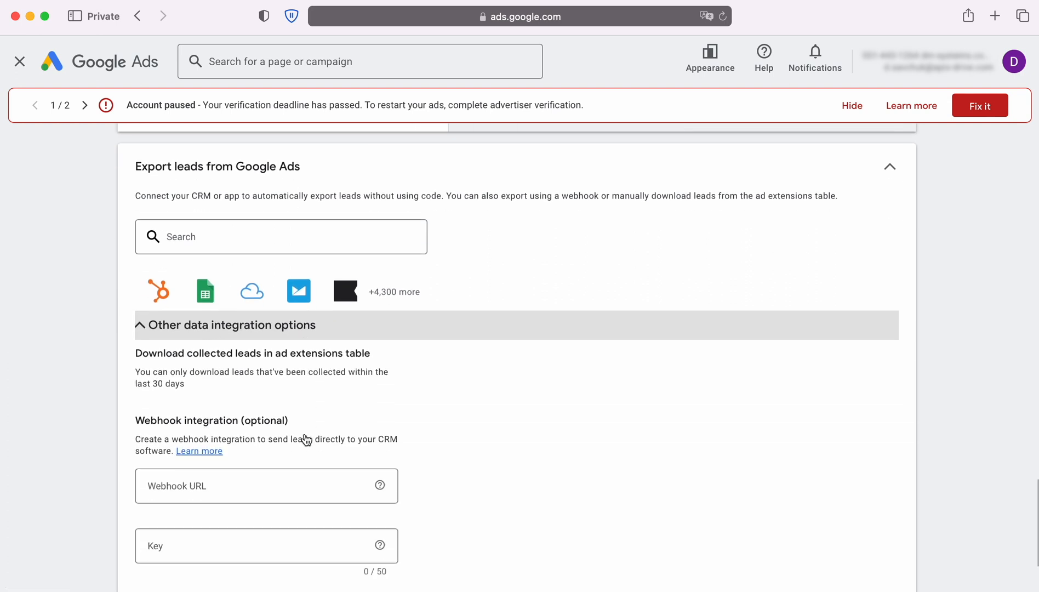
# Paste the copied SaveMyLeads URL as the lead form's Webhook URL
pyautogui.scroll(-3, 306, 440)
pyautogui.rightClick(204, 350)
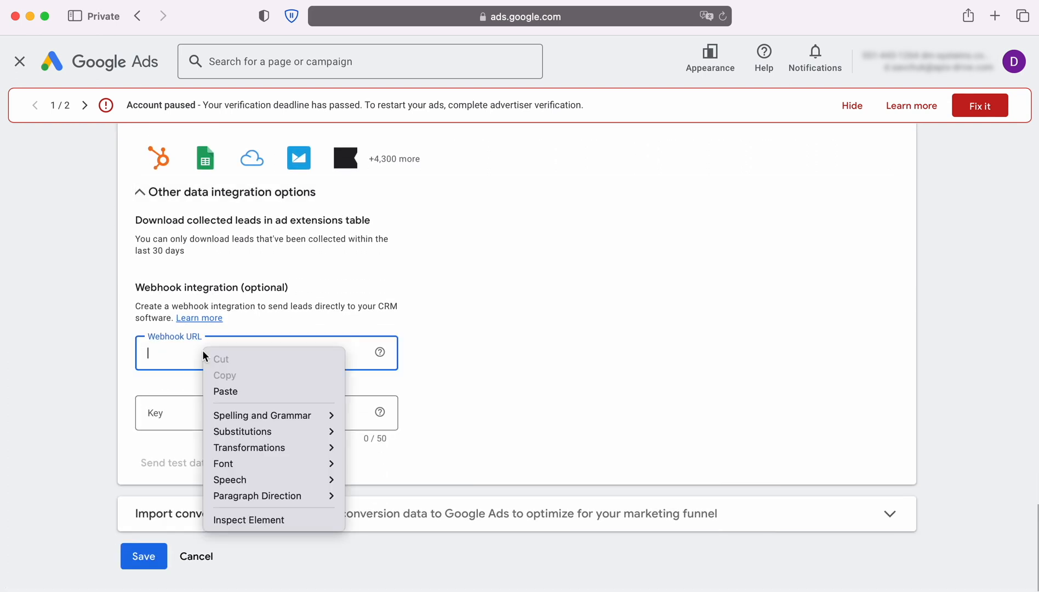
pyautogui.click(225, 391)
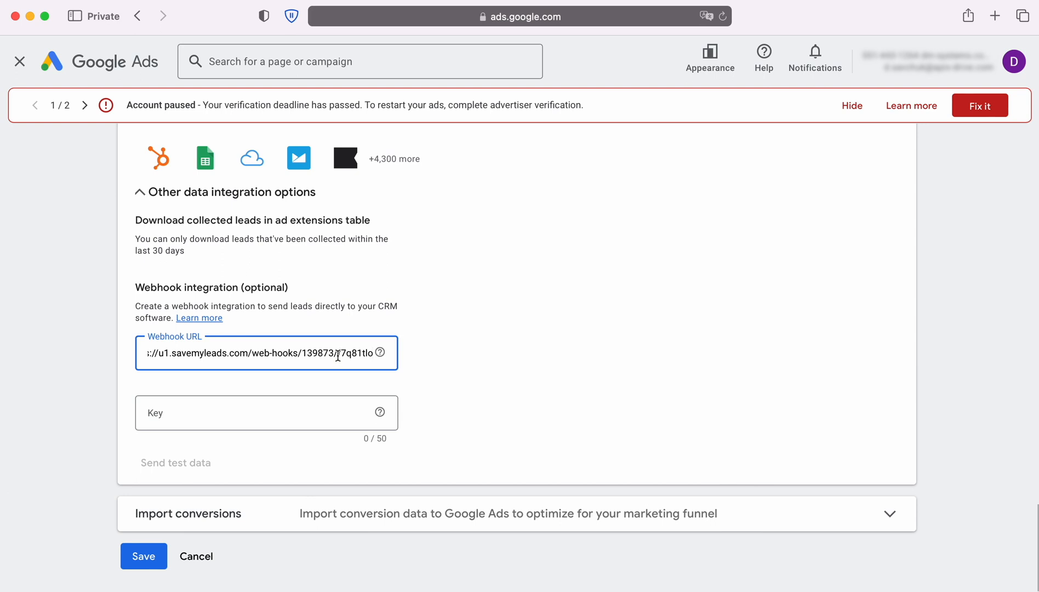
# Copy the part of the Webhook URL after the last slash into the webhook integration's Key field
pyautogui.moveTo(338, 355); pyautogui.dragTo(377, 355)
pyautogui.rightClick(360, 353)
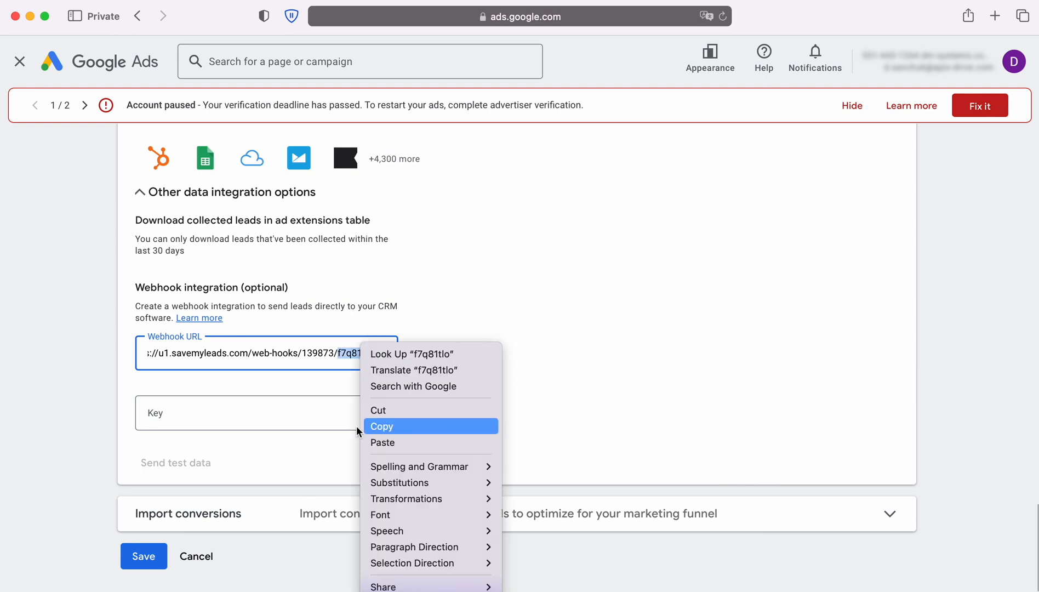
pyautogui.click(356, 426)
pyautogui.rightClick(209, 415)
pyautogui.click(207, 461)
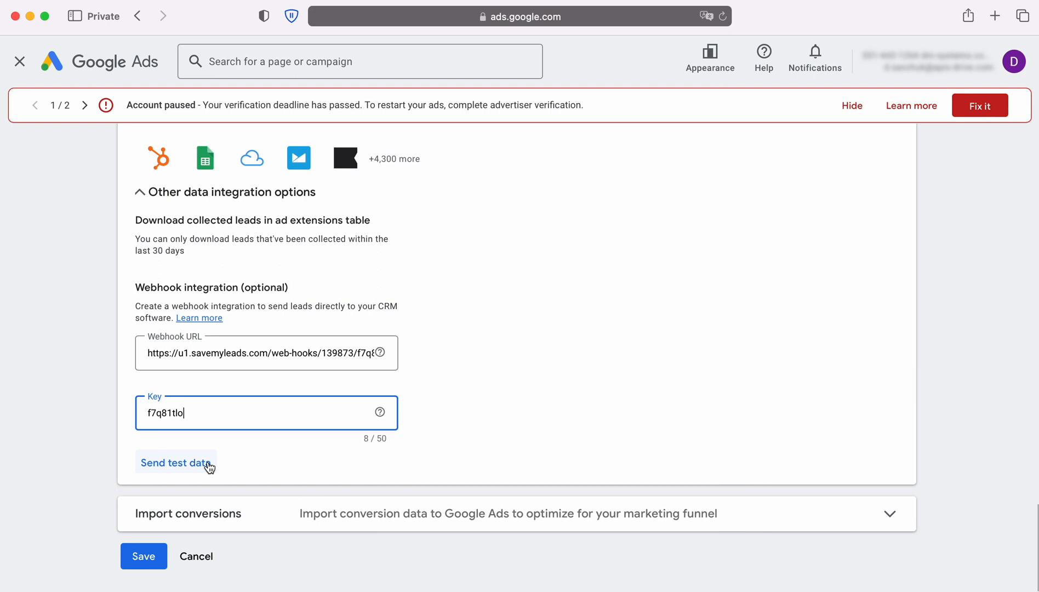
# Send test data through the webhook integration and save the lead form
pyautogui.click(175, 463)
pyautogui.scroll(-2, 174, 460)
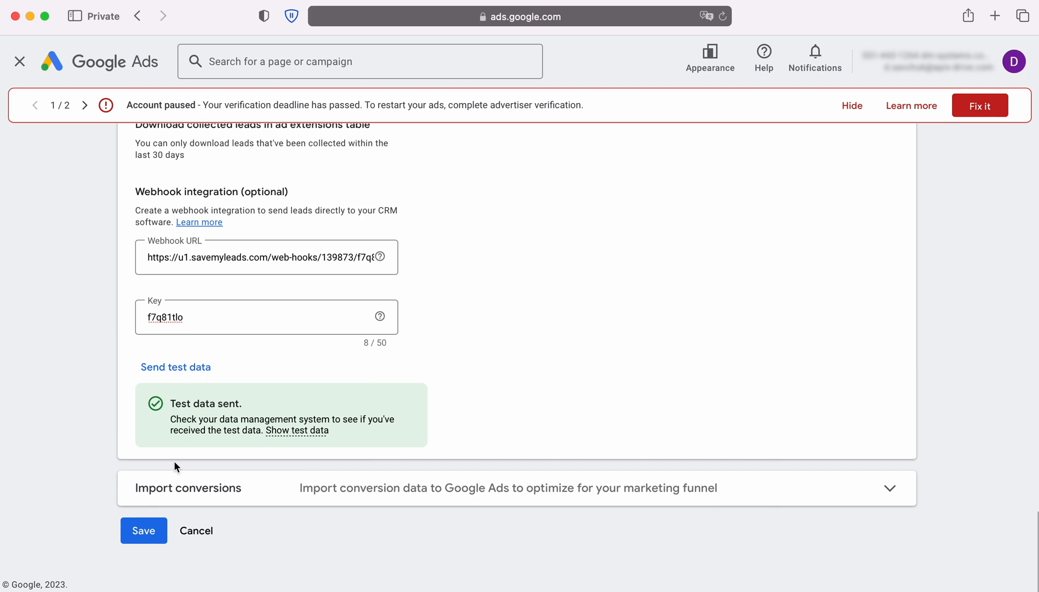
pyautogui.click(146, 531)
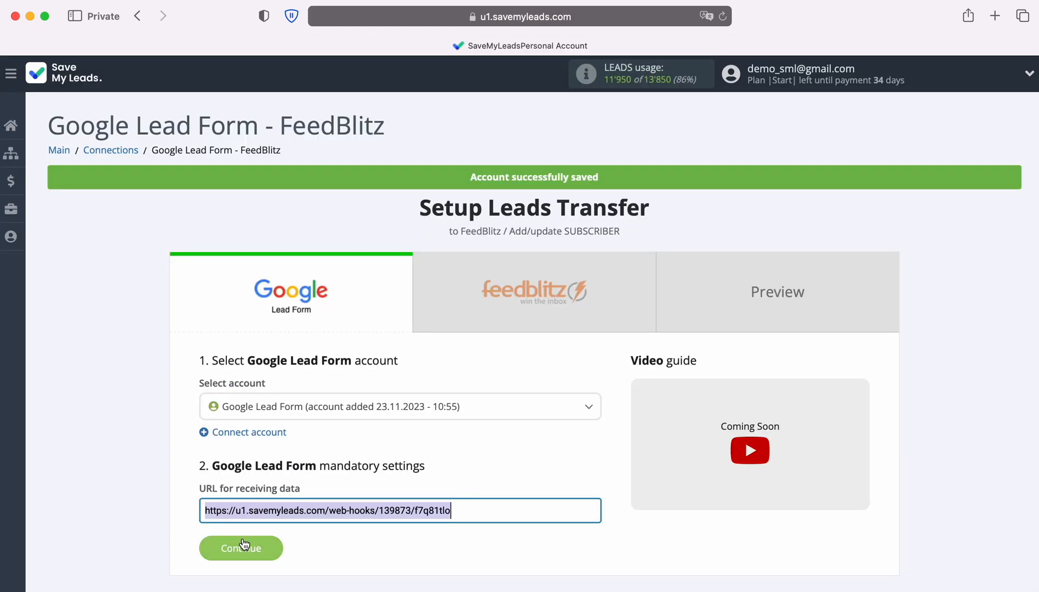
# Switch back to SaveMyLeads, continue to the FeedBlitz stage and start connecting a FeedBlitz account
pyautogui.click(243, 545)
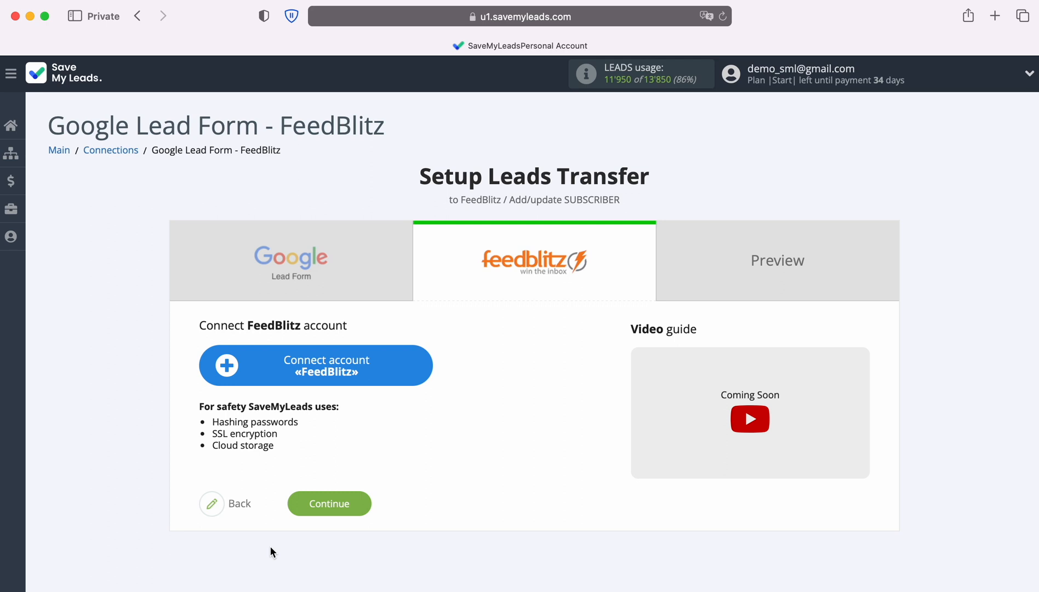
pyautogui.click(425, 367)
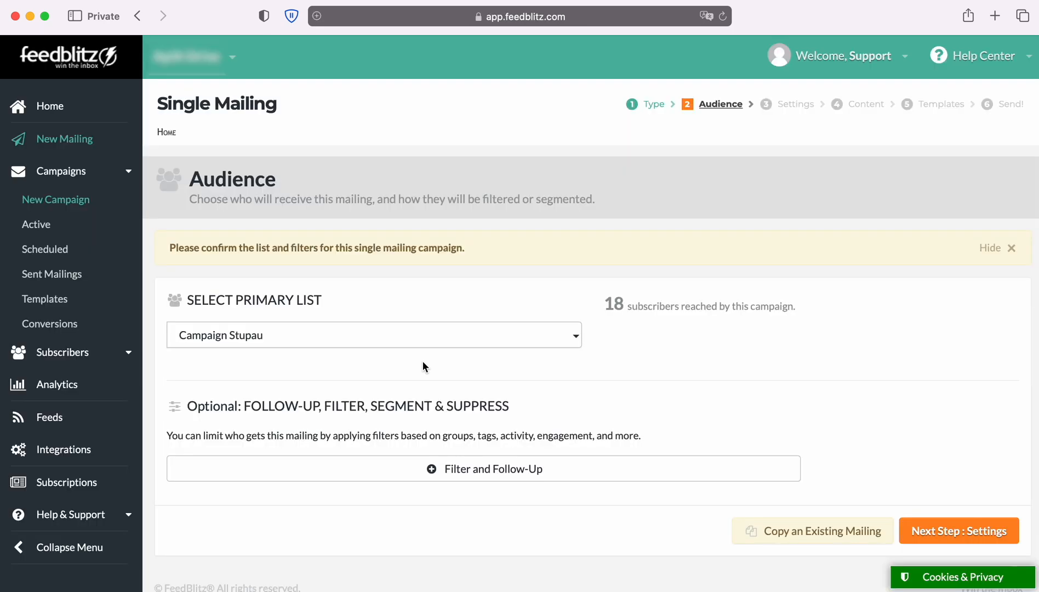
# Open the API key management page in the FeedBlitz account settings and copy the REST and Simple API key
pyautogui.click(908, 58)
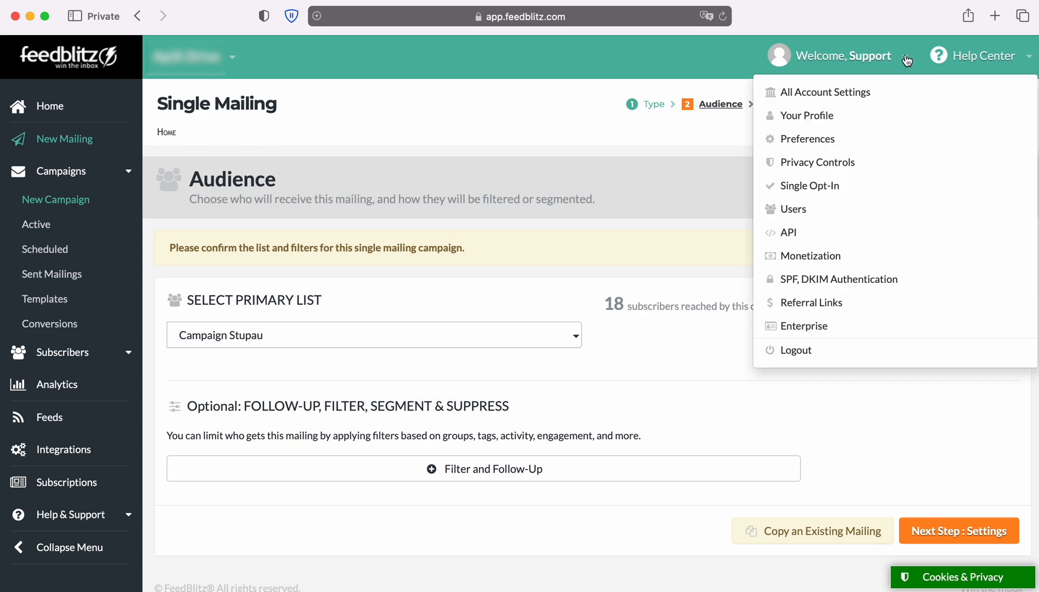
pyautogui.click(813, 231)
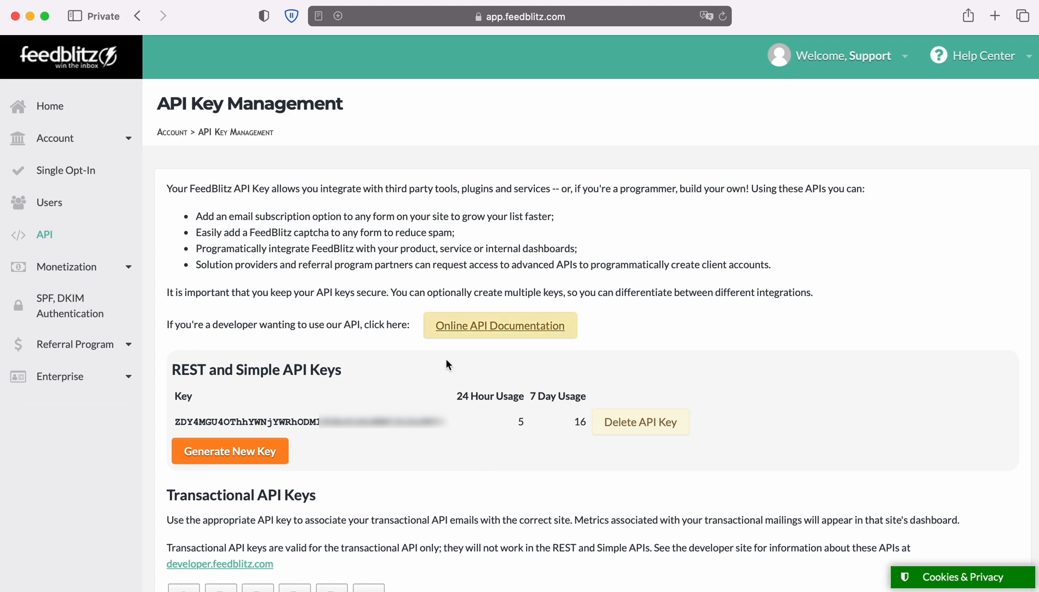
pyautogui.moveTo(175, 422); pyautogui.dragTo(449, 423)
pyautogui.rightClick(422, 417)
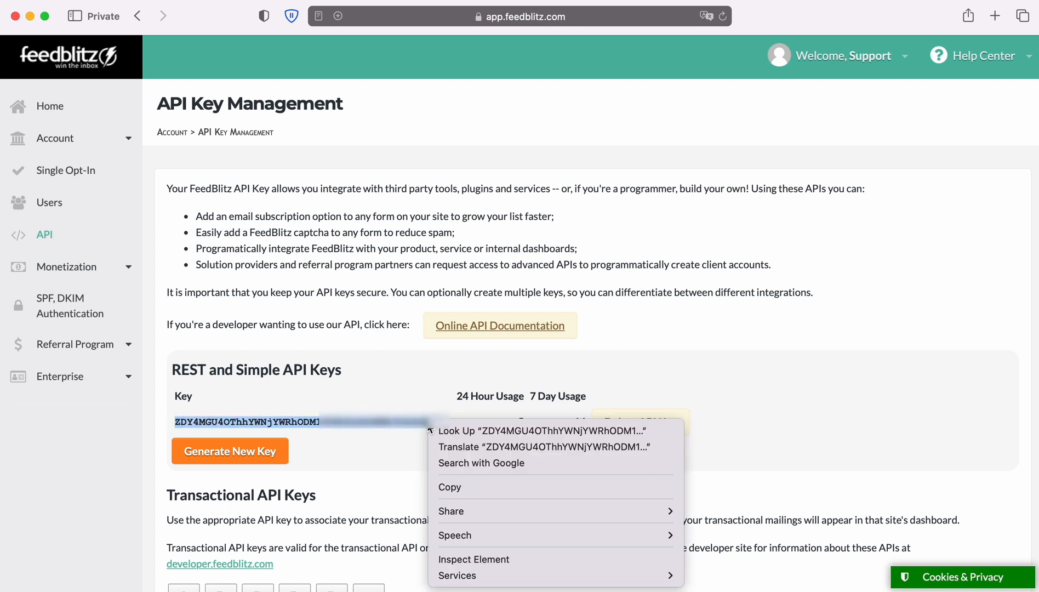
pyautogui.click(461, 485)
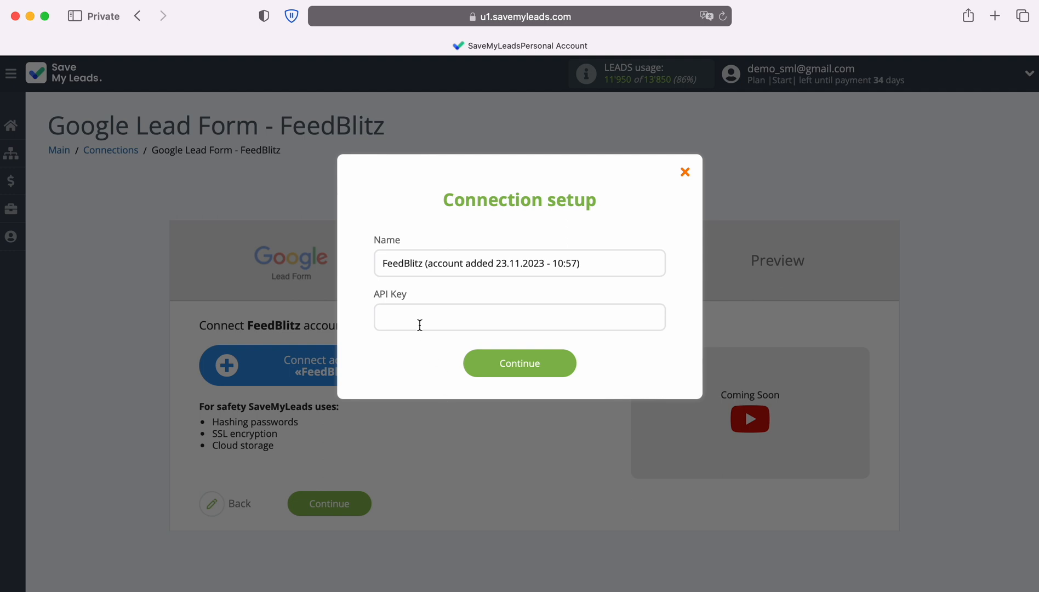
# Return to SaveMyLeads, paste the copied key into the FeedBlitz connection's API Key field and save the account
pyautogui.rightClick(419, 320)
pyautogui.click(442, 361)
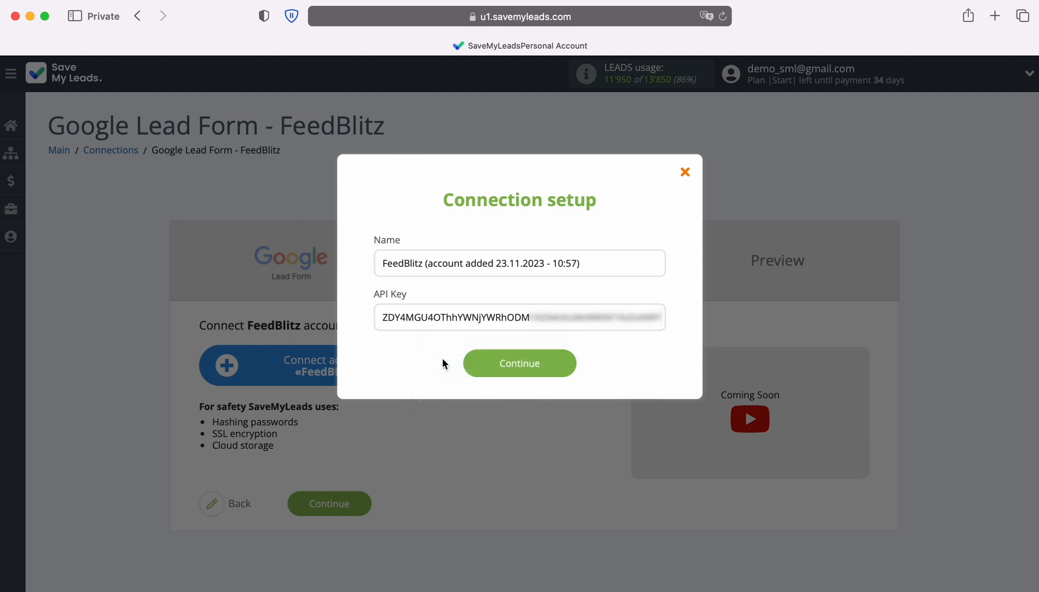
pyautogui.click(574, 364)
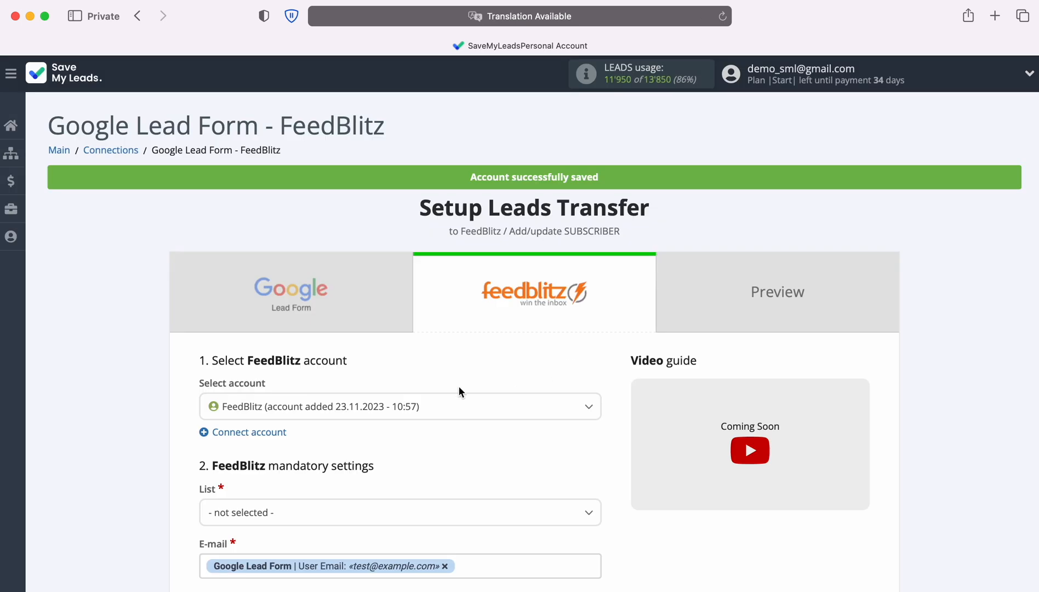
# Select the newly connected FeedBlitz account and set the mandatory List to Campaign Stupau
pyautogui.click(441, 406)
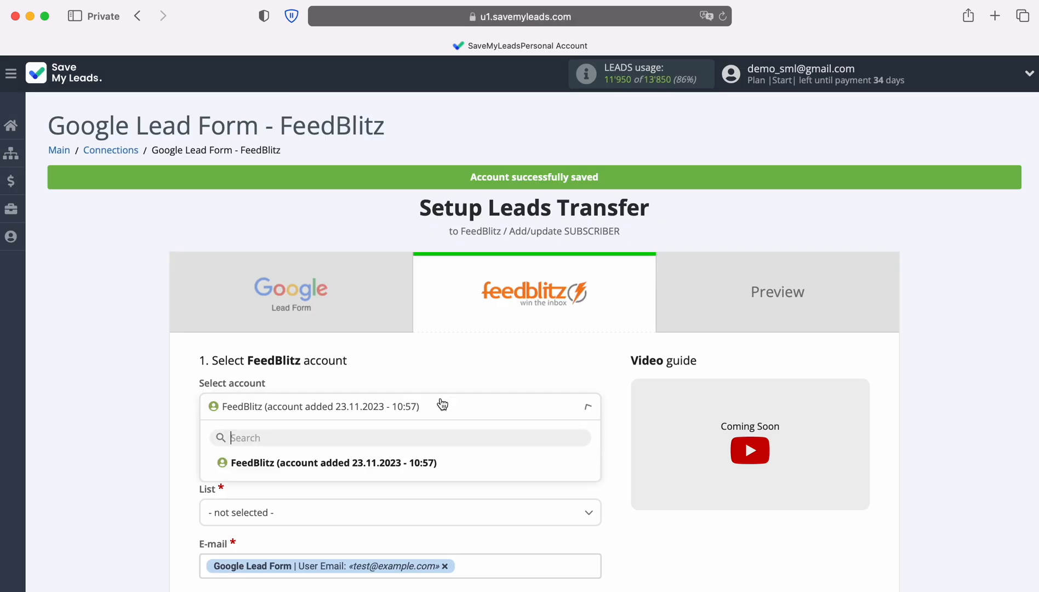
pyautogui.click(430, 461)
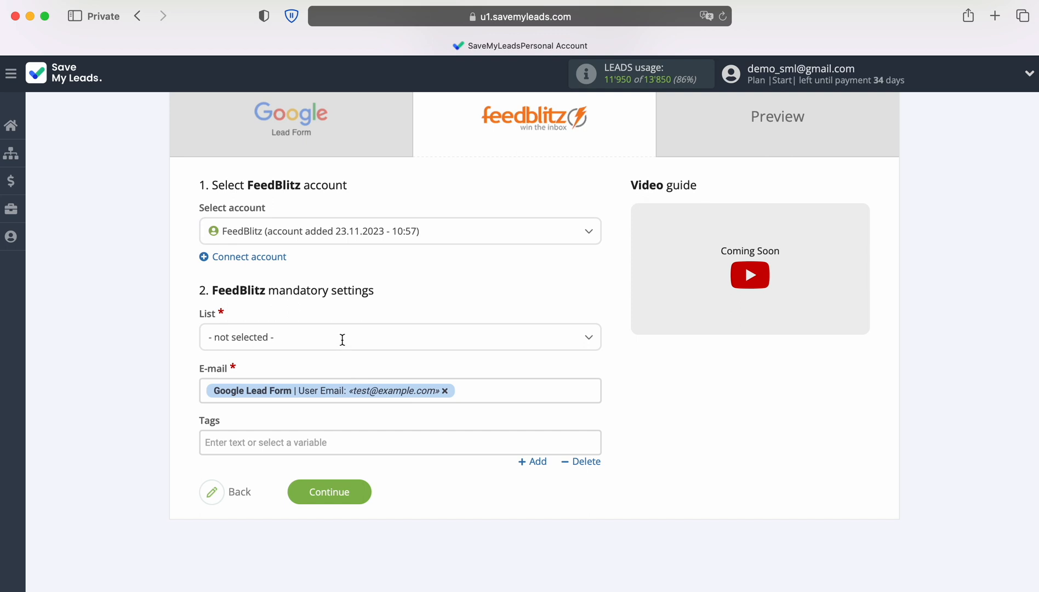
pyautogui.click(343, 338)
pyautogui.click(289, 431)
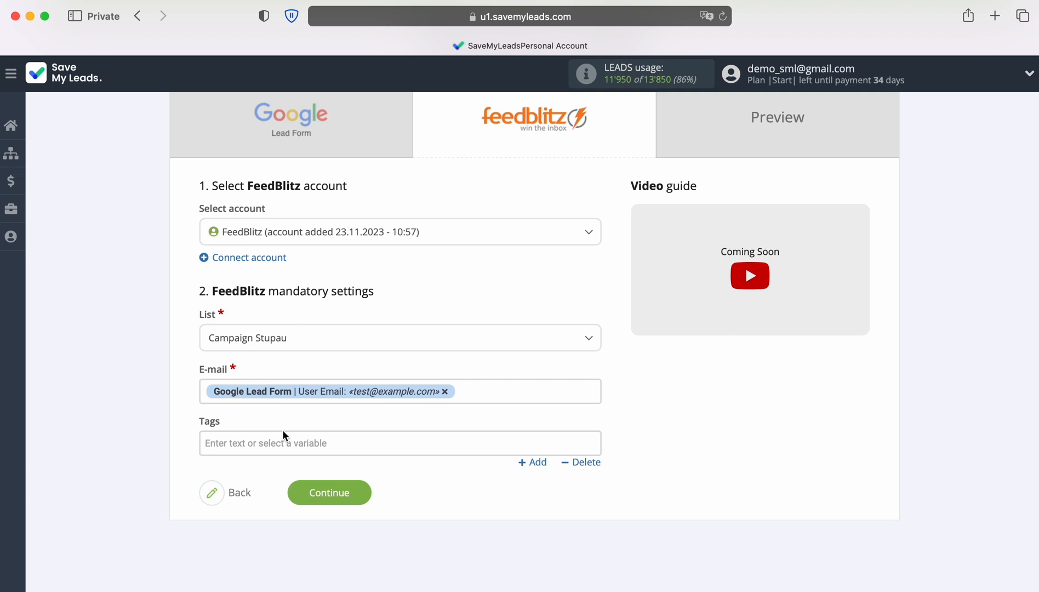
# Look through the Google Lead Form variables offered for the E-mail field, keep User Email and continue to the preview
pyautogui.click(479, 393)
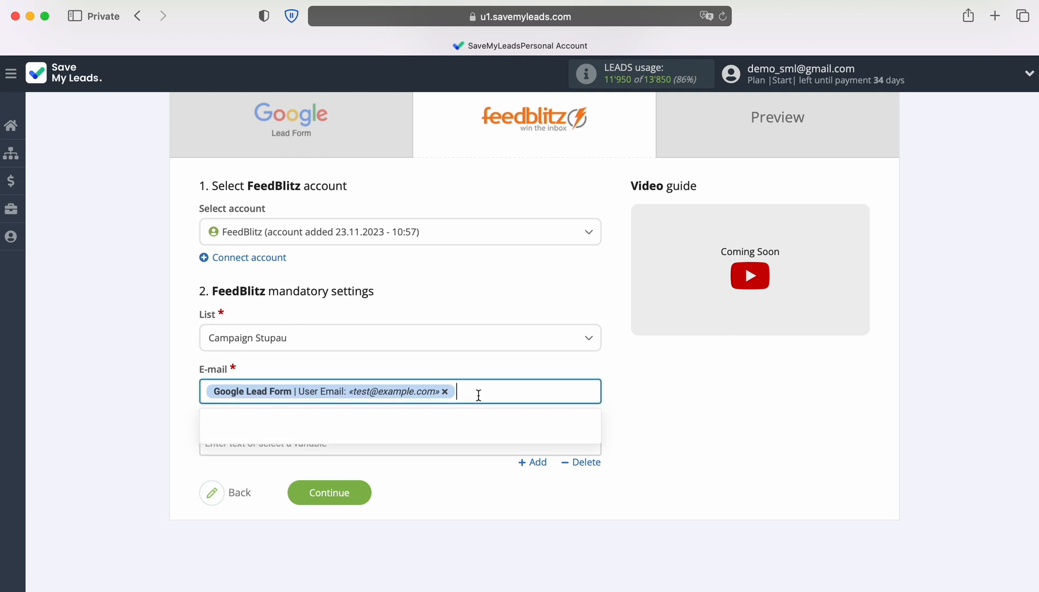
pyautogui.scroll(-3, 483, 393)
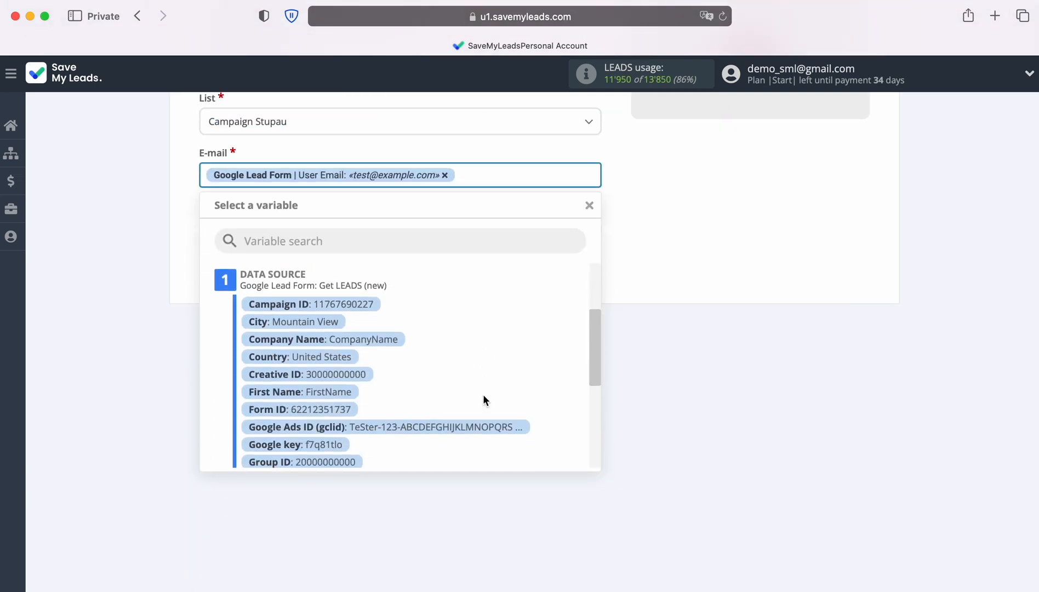
pyautogui.scroll(-3, 483, 394)
pyautogui.scroll(-3, 483, 394)
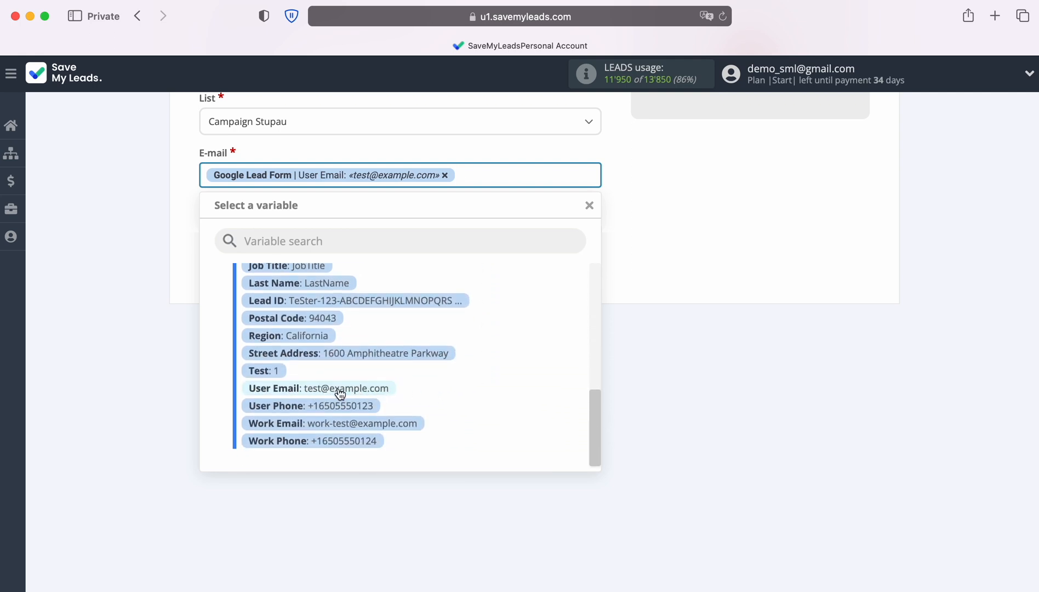
pyautogui.click(650, 264)
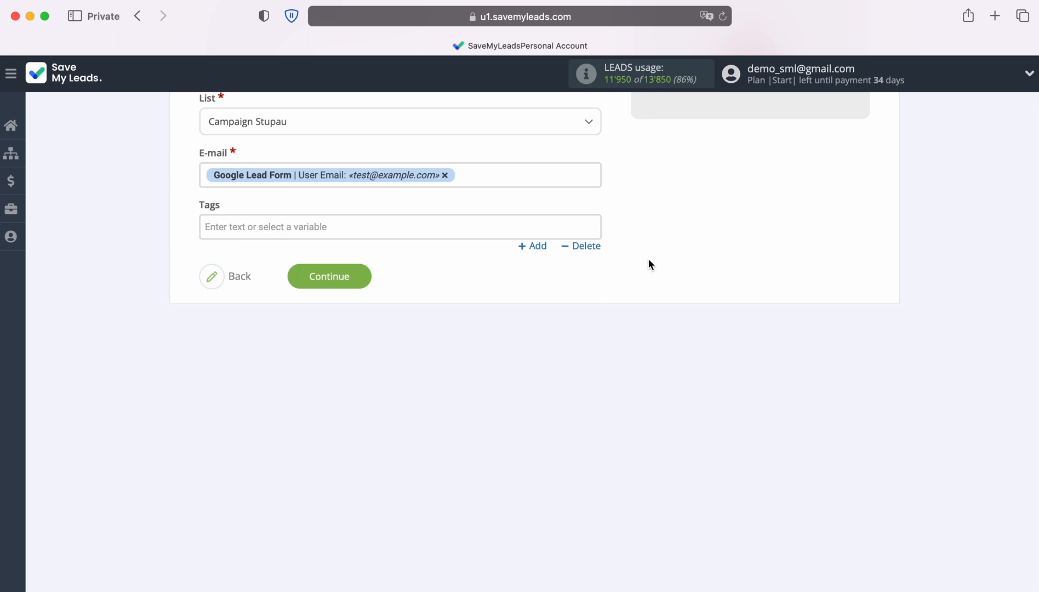
pyautogui.click(361, 276)
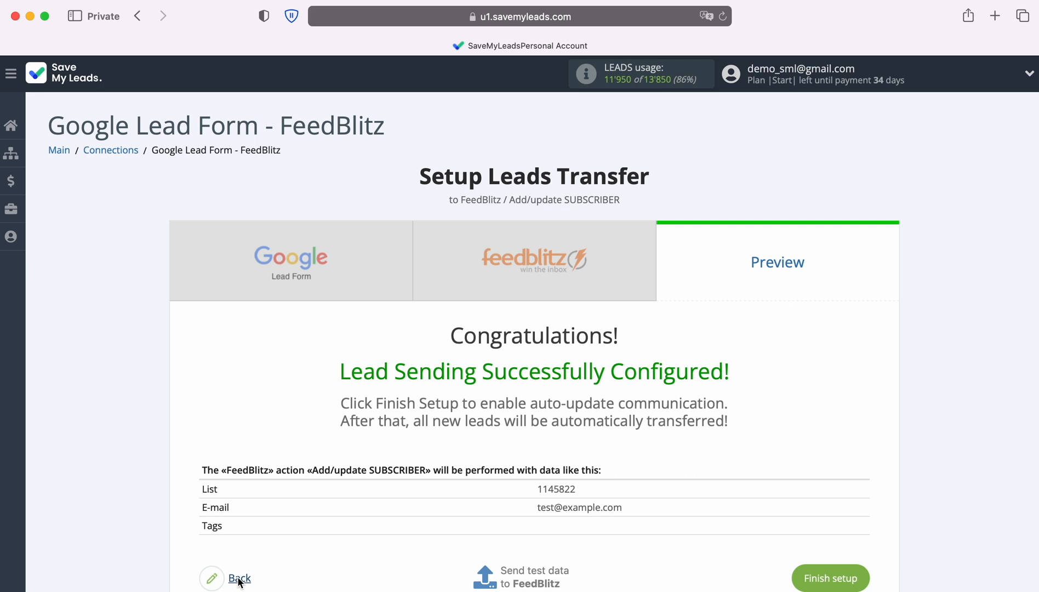
# Send test data to FeedBlitz and, in FeedBlitz, view all subscribers of the Campaign Stupau list
pyautogui.click(537, 576)
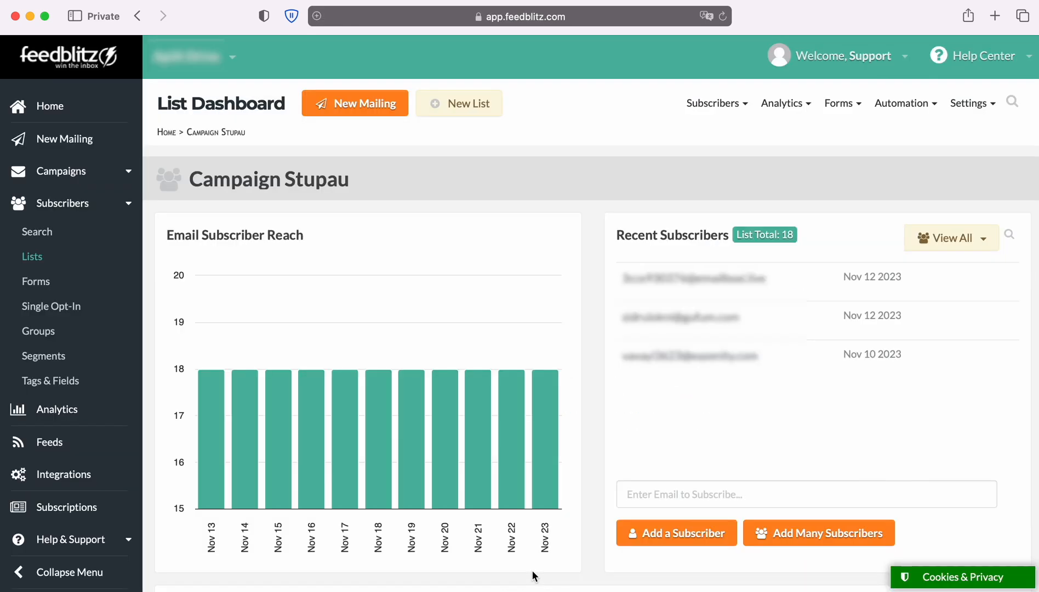
pyautogui.click(961, 246)
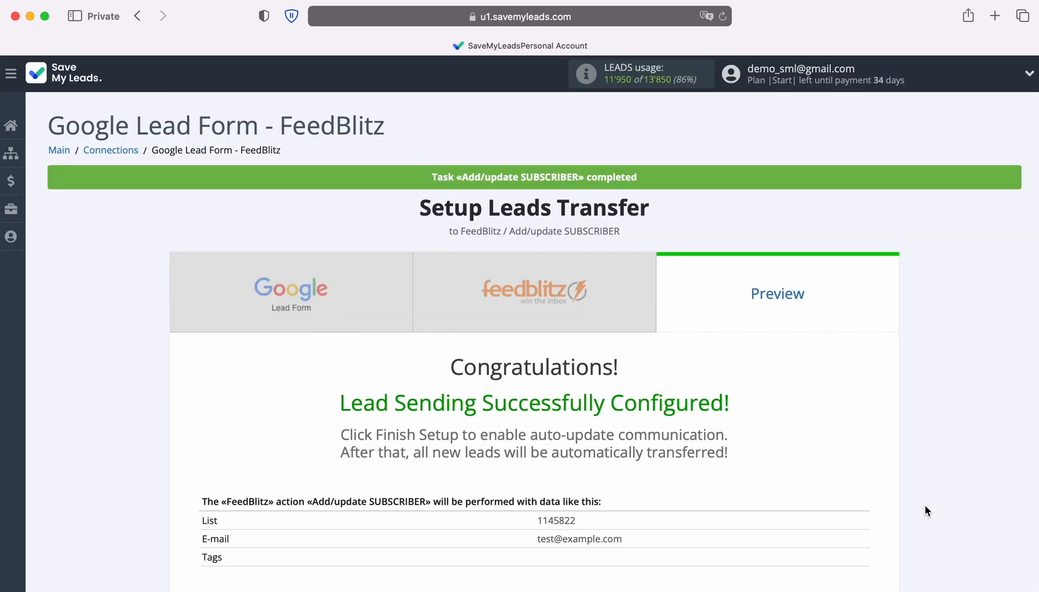
# Back in SaveMyLeads, finish the setup and rename the connection to "Google Lead Form - FeedBlitz New Leads"
pyautogui.scroll(-2, 925, 505)
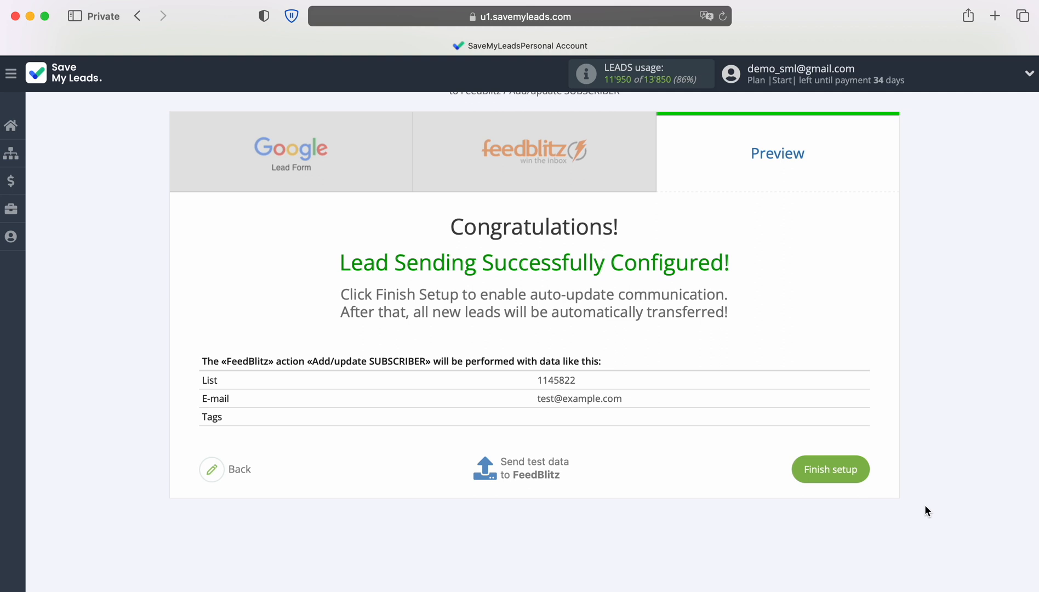
pyautogui.click(865, 469)
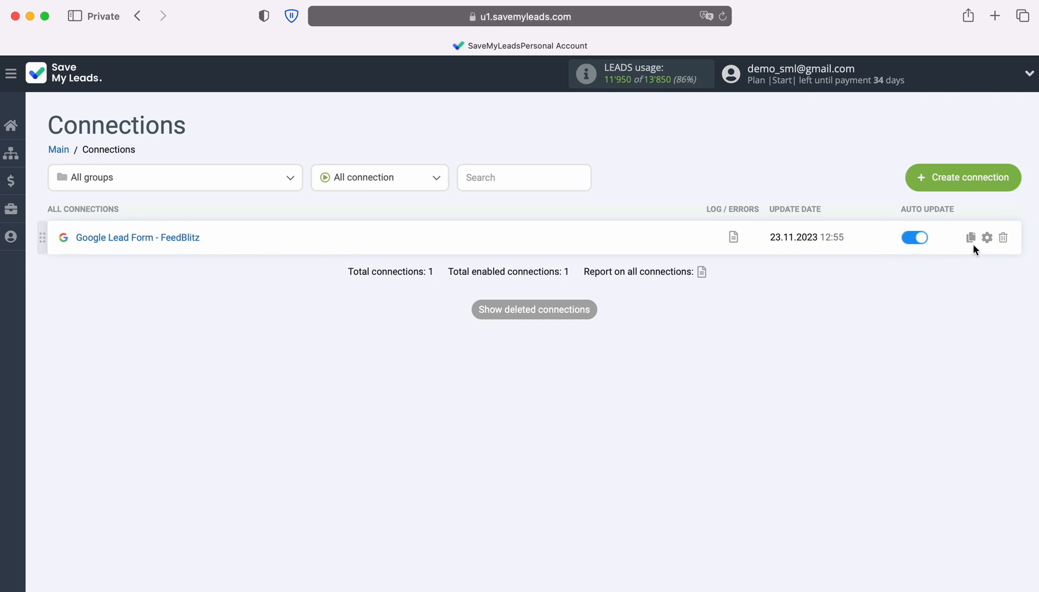
pyautogui.click(987, 237)
pyautogui.click(586, 266)
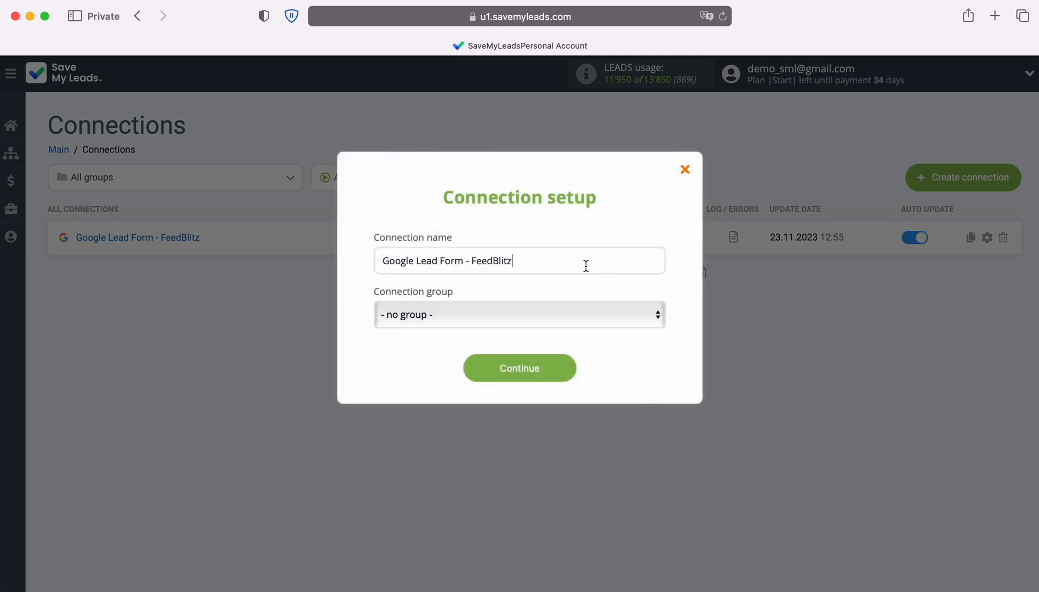
pyautogui.write('New Leads')
pyautogui.click(568, 371)
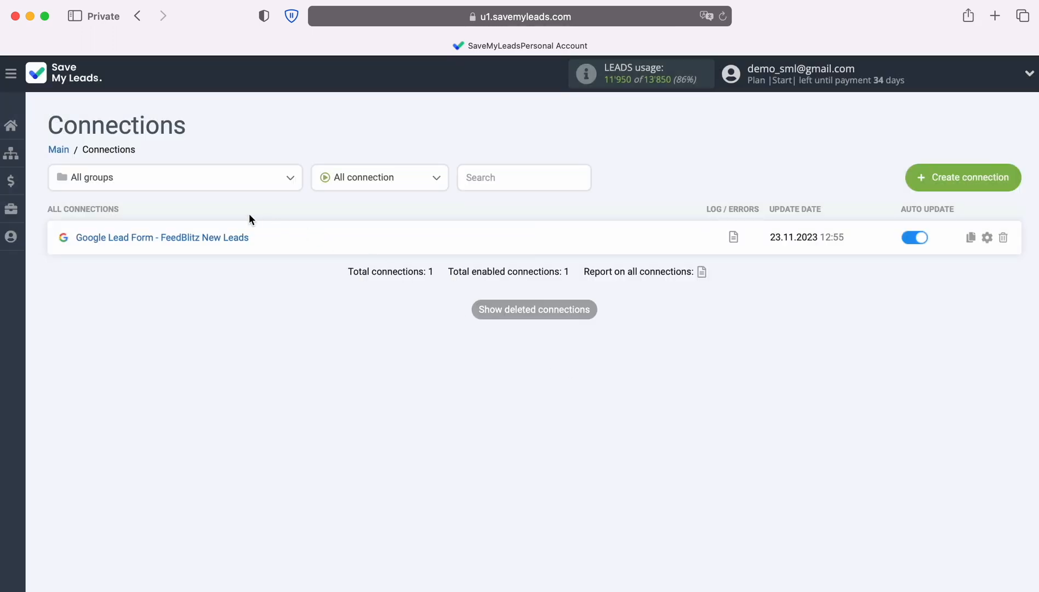